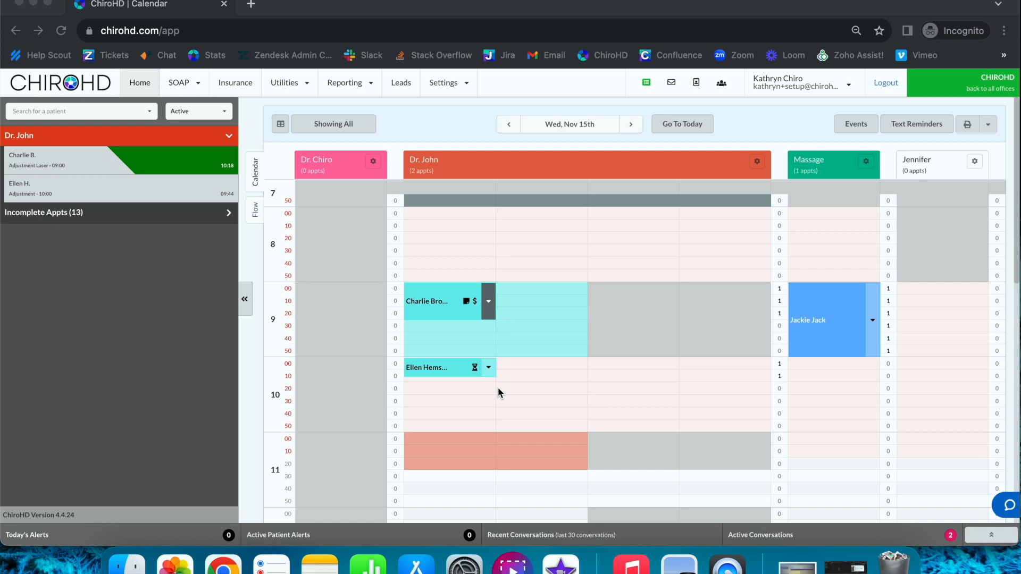
Step: View the first calendar user's Calendar Settings in the user list, close them without changes and return to the home calendar
{"action": "left_click", "coordinate": [435, 85]}
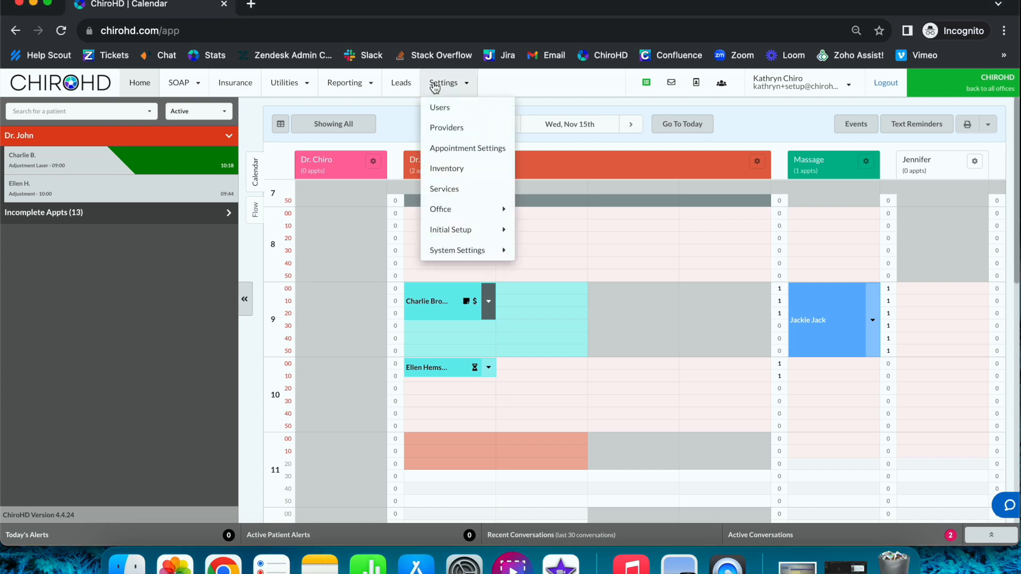
{"action": "left_click", "coordinate": [436, 106]}
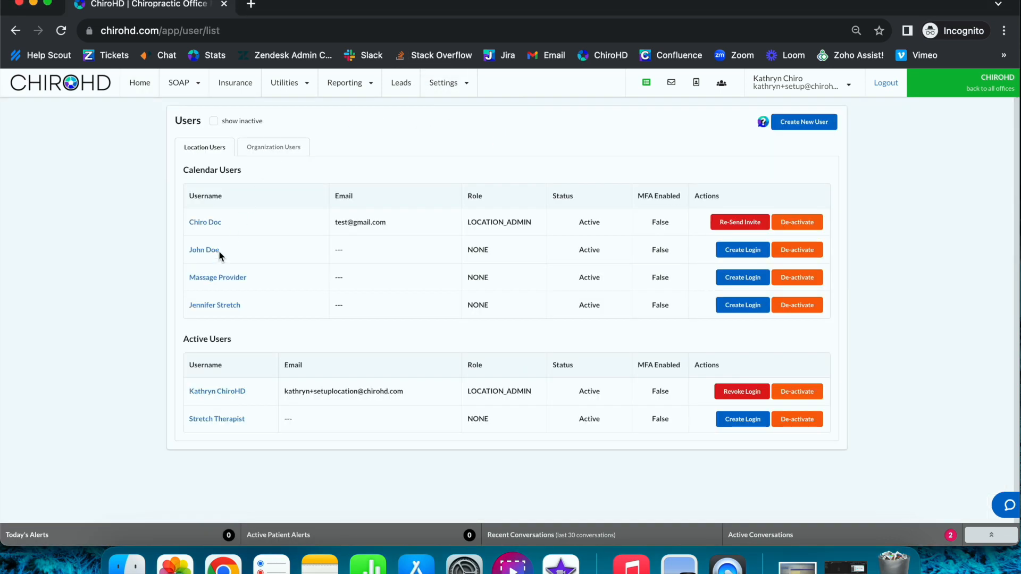
{"action": "left_click", "coordinate": [210, 223]}
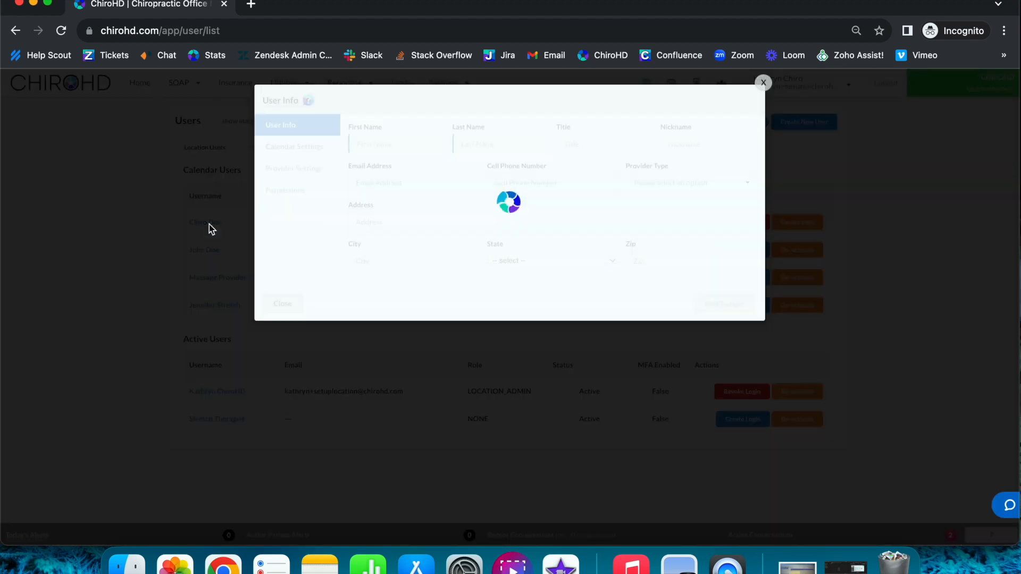
{"action": "left_click", "coordinate": [296, 153]}
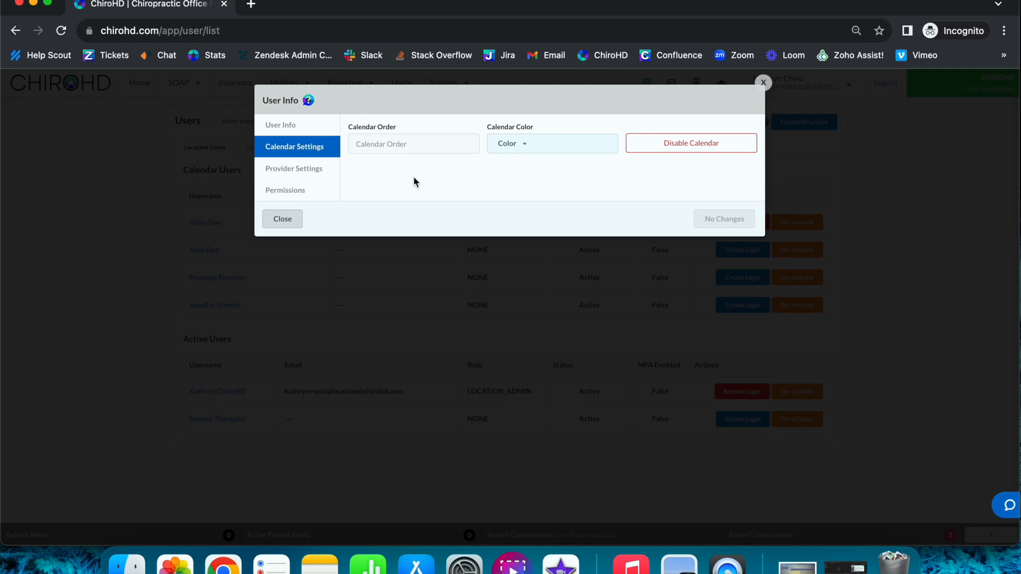
{"action": "left_click", "coordinate": [276, 223]}
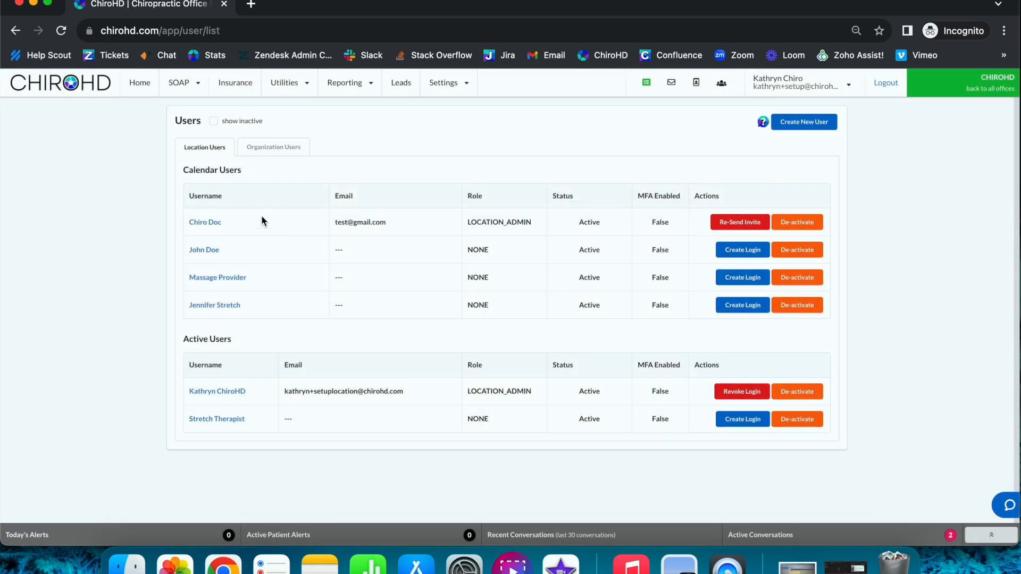
{"action": "left_click", "coordinate": [140, 88]}
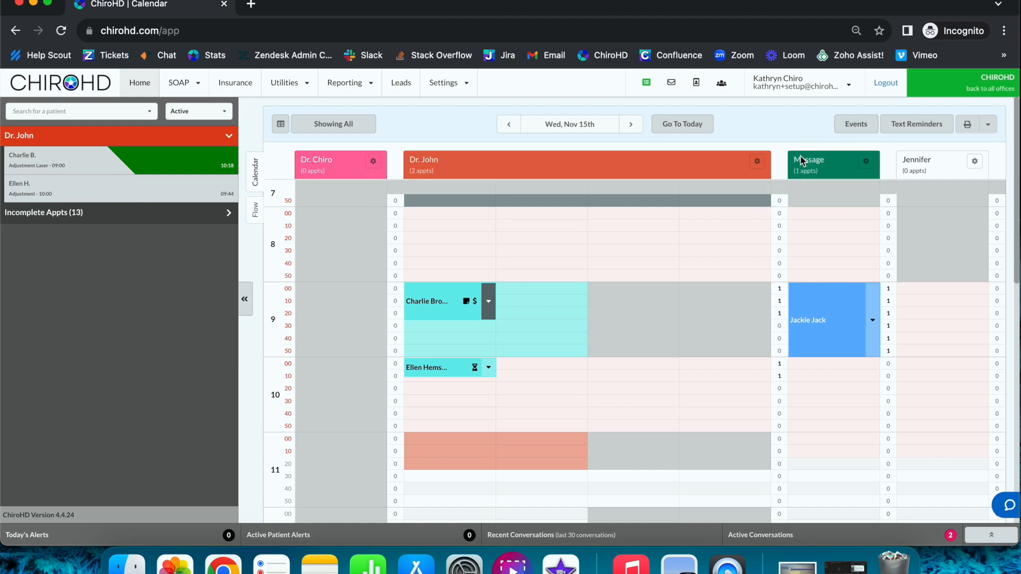
Step: Hide the Massage column and the first and last provider columns, leaving only the second provider on the calendar
{"action": "left_click", "coordinate": [282, 128]}
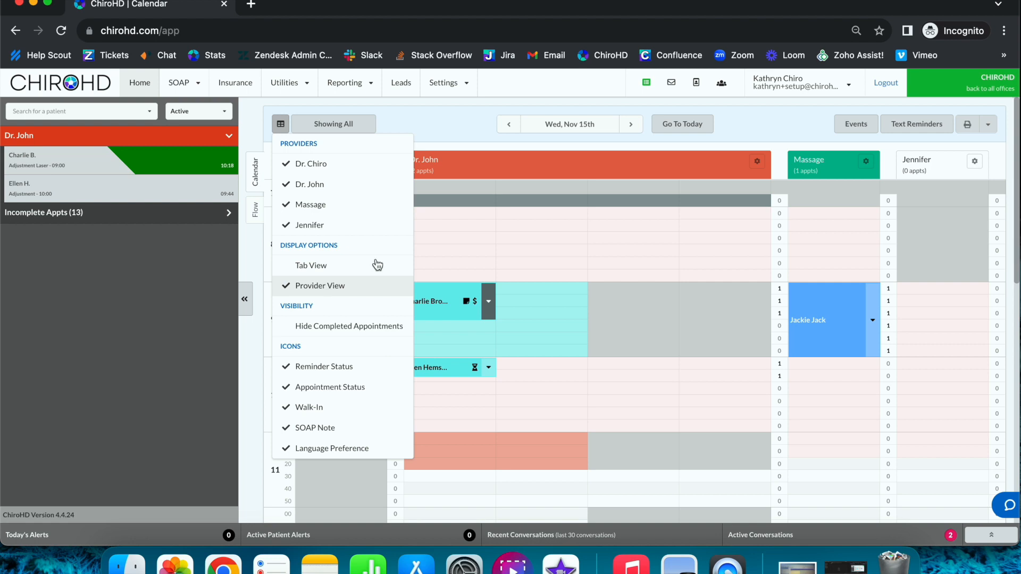
{"action": "left_click", "coordinate": [466, 125]}
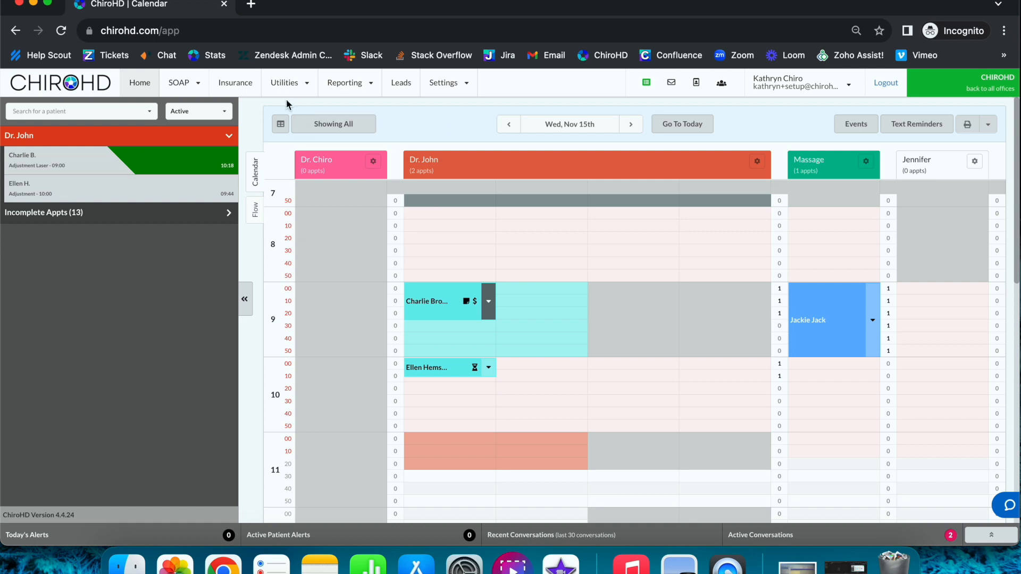
{"action": "left_click", "coordinate": [280, 123]}
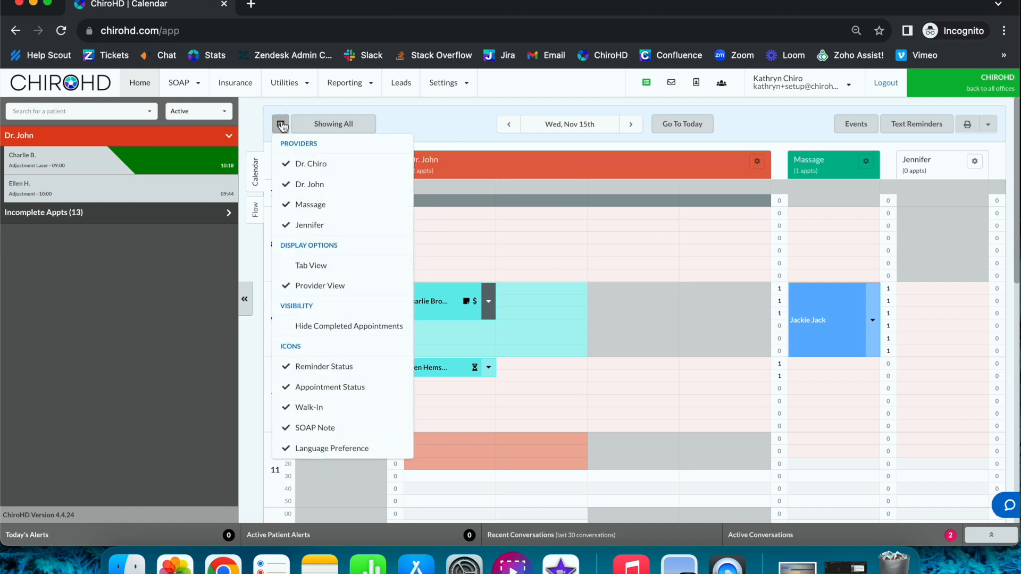
{"action": "left_click", "coordinate": [342, 223]}
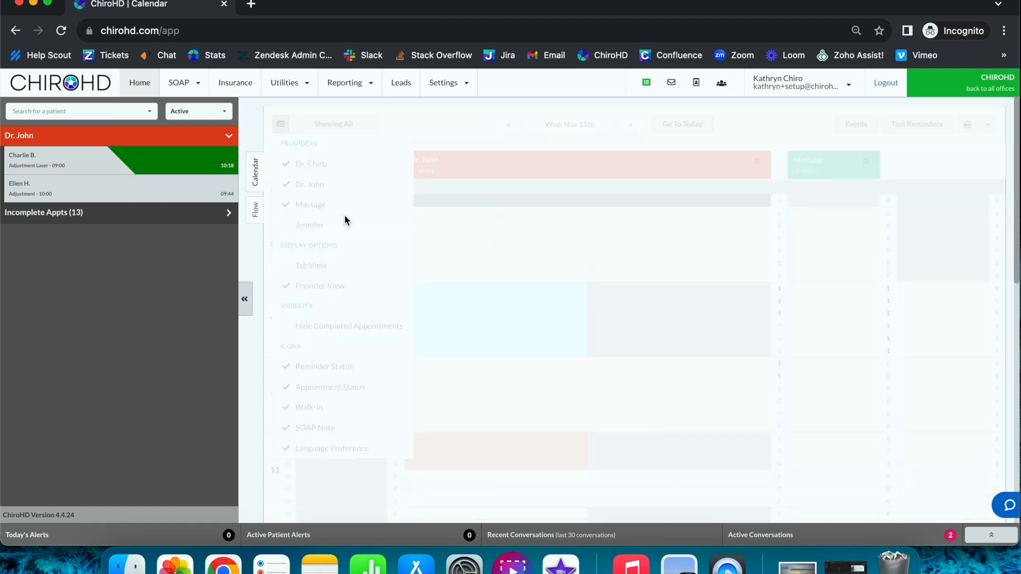
{"action": "left_click", "coordinate": [343, 206]}
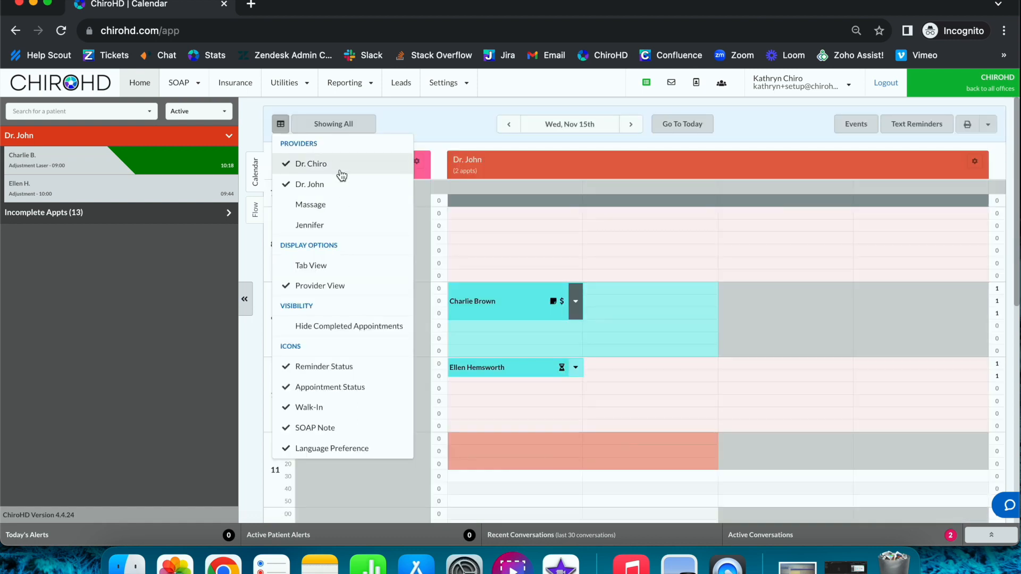
{"action": "left_click", "coordinate": [336, 165]}
{"action": "left_click", "coordinate": [449, 123]}
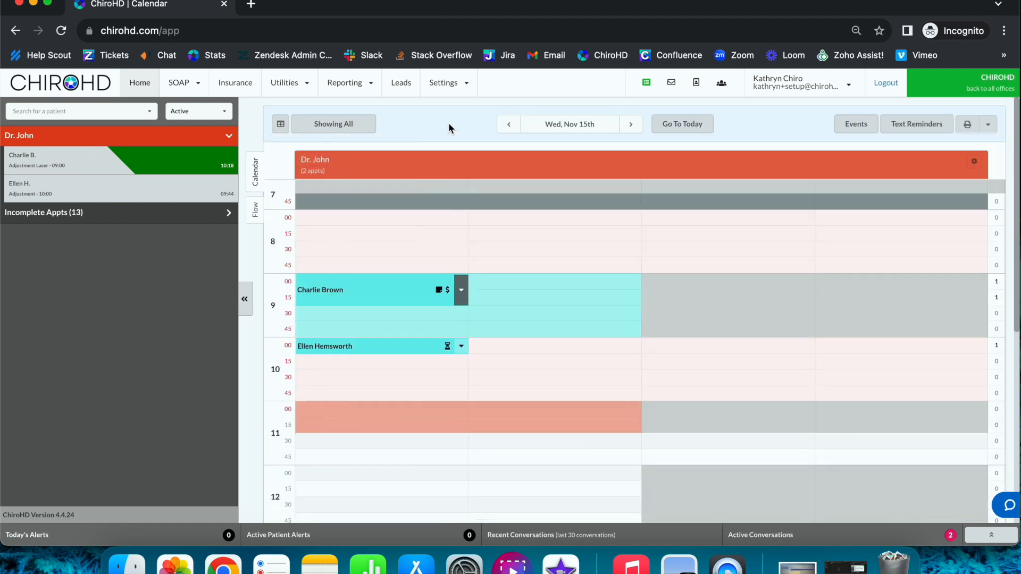
Step: Show the three hidden provider columns on the calendar again, including Massage
{"action": "left_click", "coordinate": [280, 124]}
{"action": "left_click", "coordinate": [300, 164]}
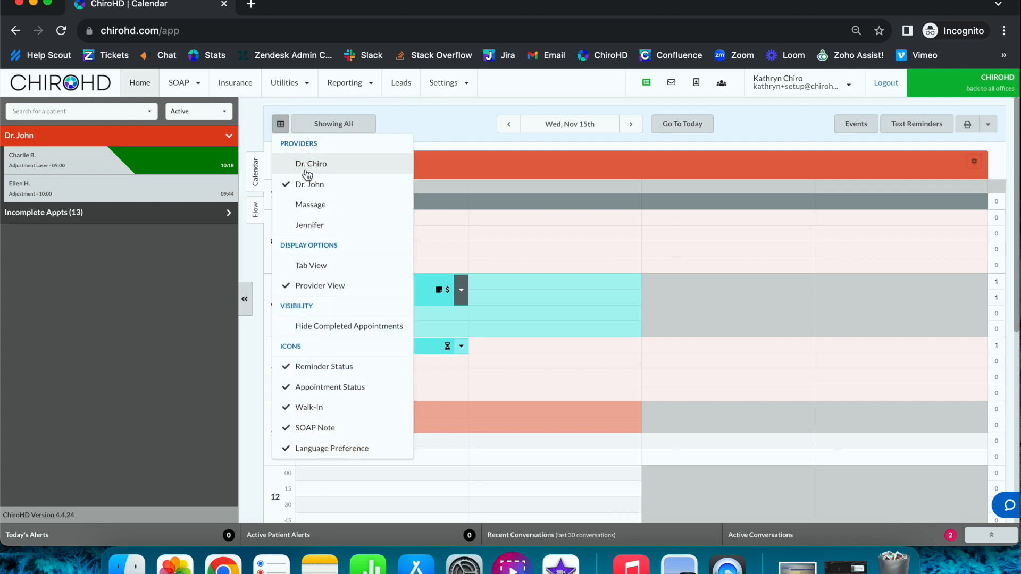
{"action": "left_click", "coordinate": [312, 205]}
{"action": "left_click", "coordinate": [316, 224]}
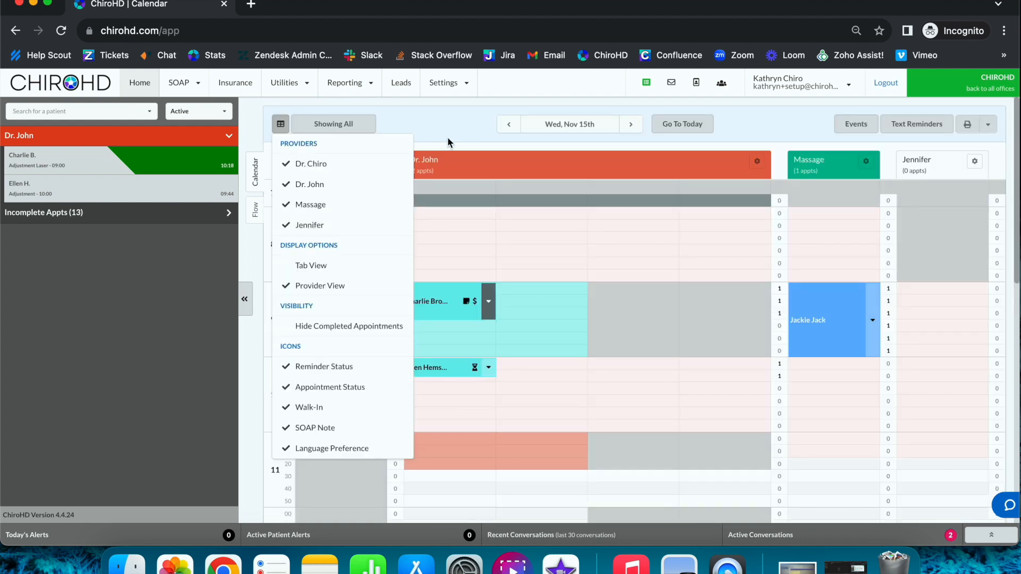
{"action": "left_click", "coordinate": [447, 130]}
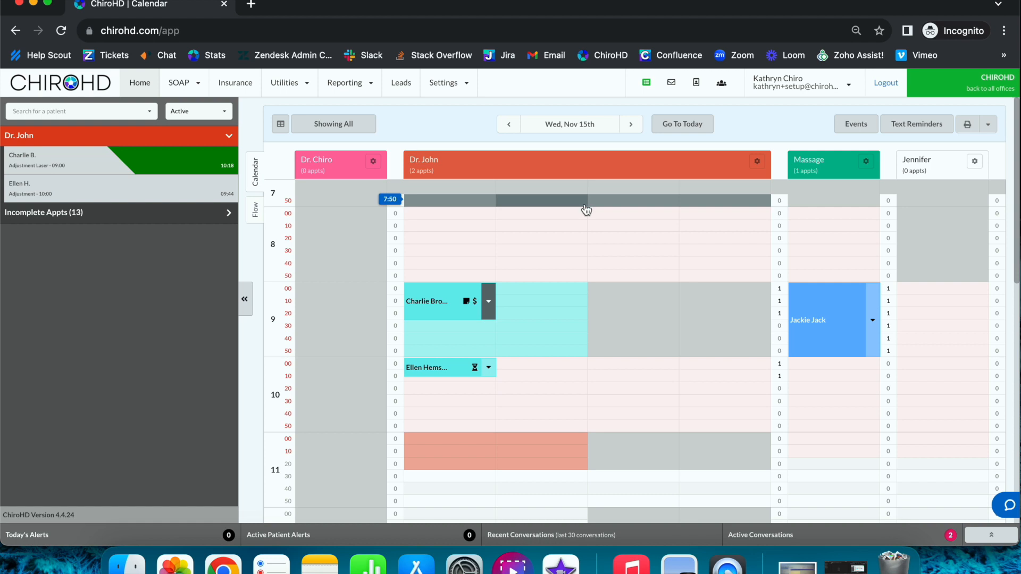
Step: Switch the calendar to Tab View and look through each provider's schedule, ending on Massage
{"action": "left_click", "coordinate": [278, 125]}
{"action": "left_click", "coordinate": [311, 265]}
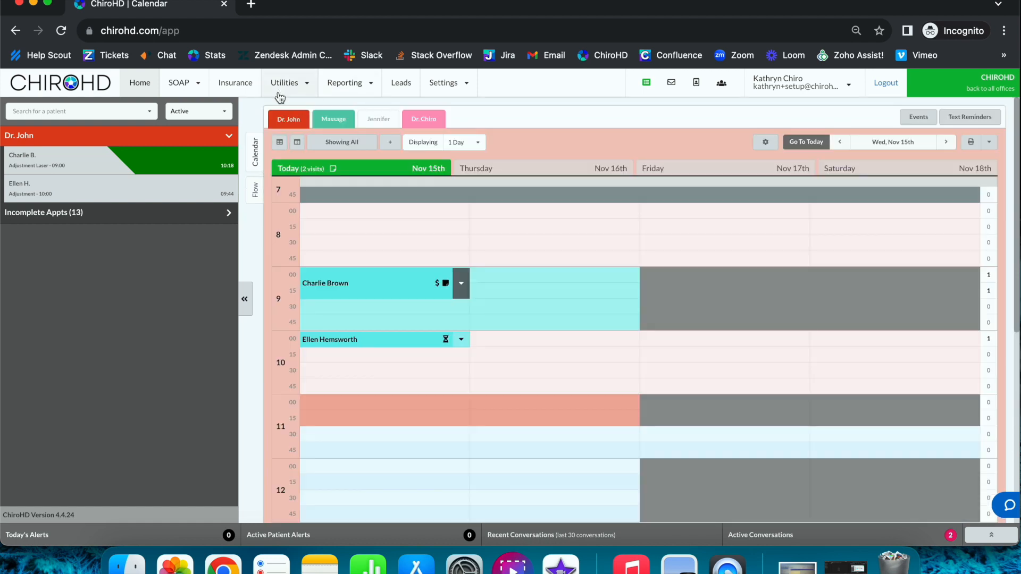
{"action": "left_click", "coordinate": [288, 122]}
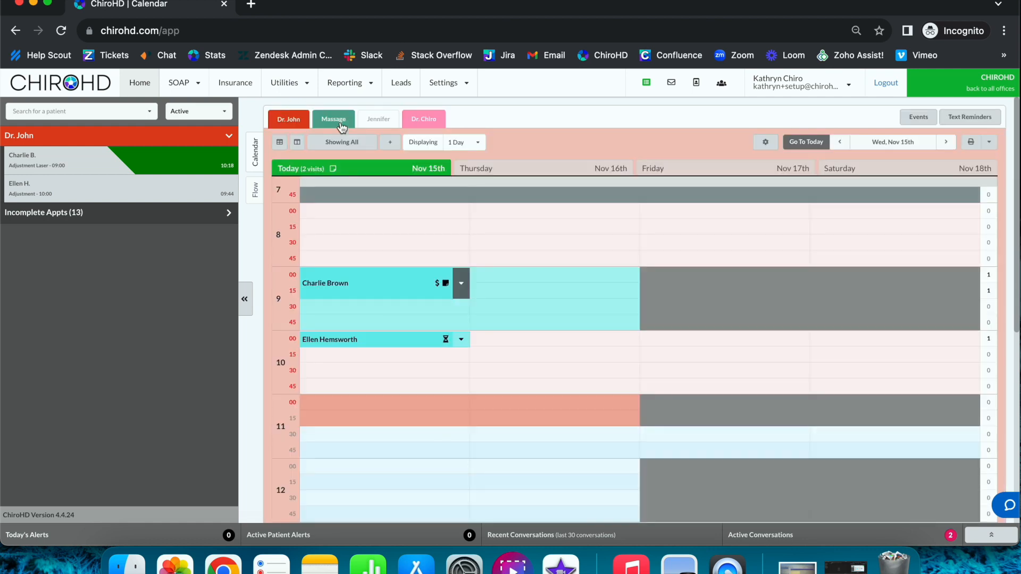
{"action": "left_click", "coordinate": [341, 125]}
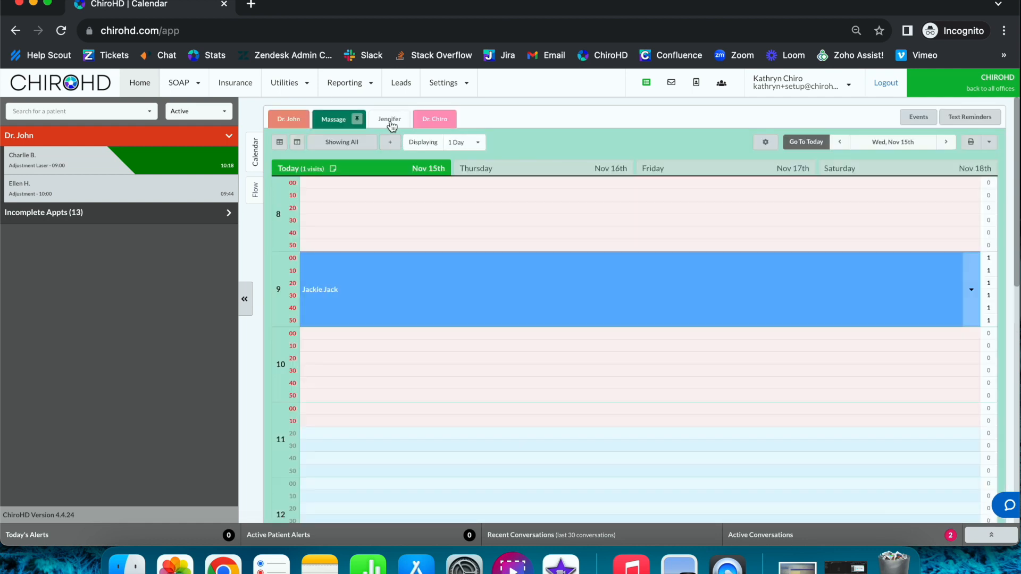
{"action": "left_click", "coordinate": [390, 120]}
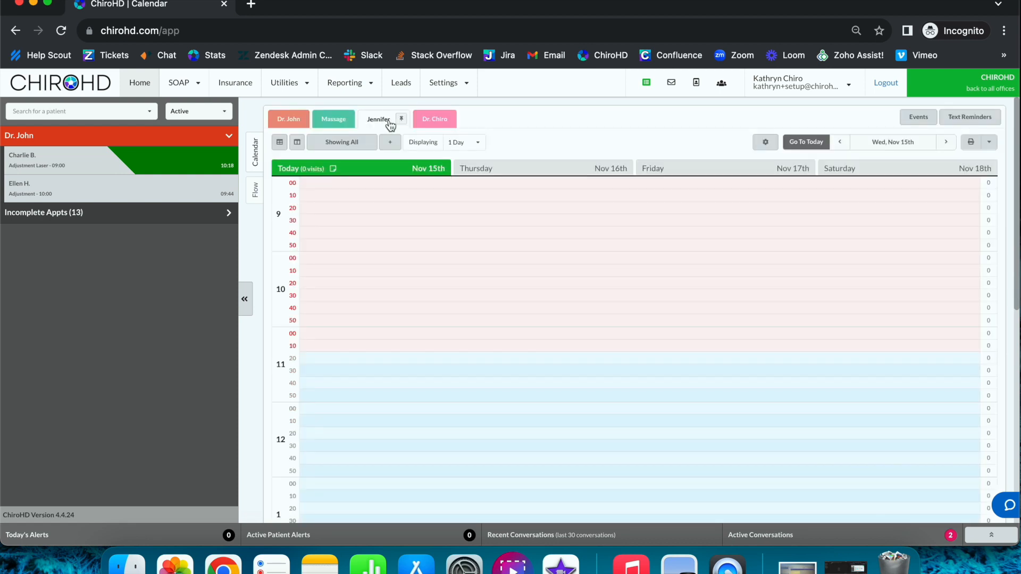
{"action": "left_click", "coordinate": [425, 119]}
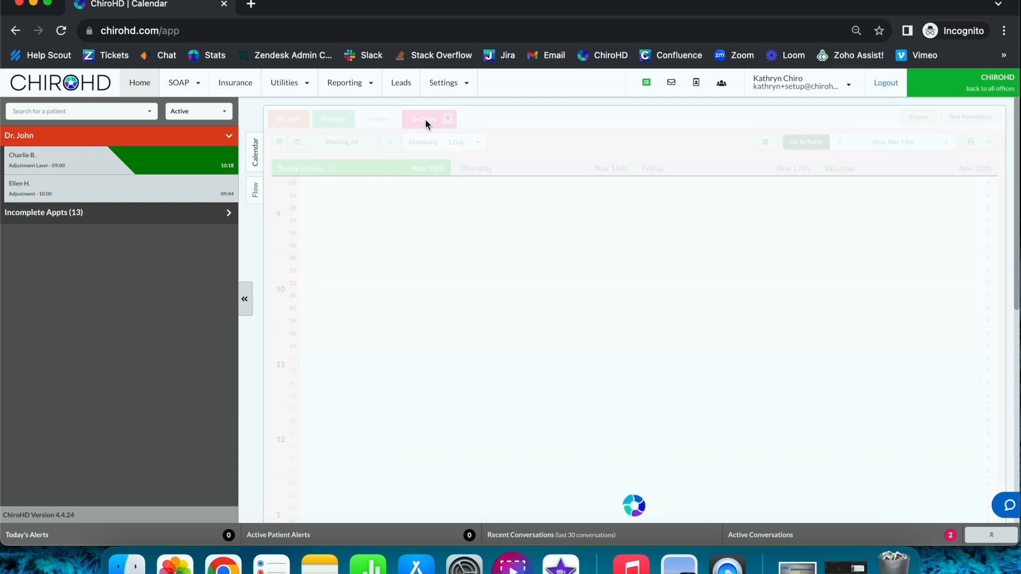
{"action": "left_click", "coordinate": [327, 120]}
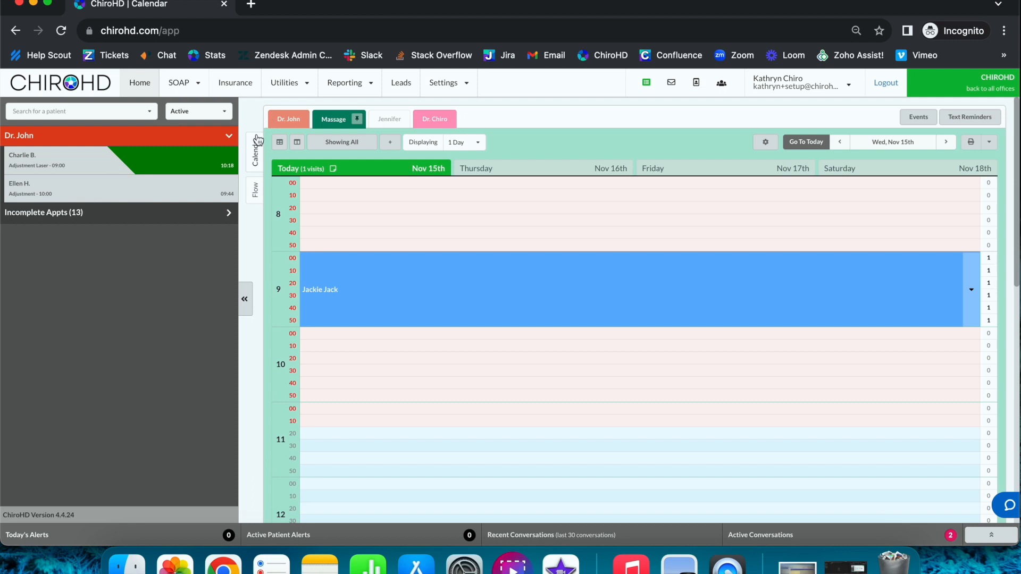
Step: Return the calendar to Provider View and toggle hiding of completed appointments on and back off
{"action": "left_click", "coordinate": [280, 148]}
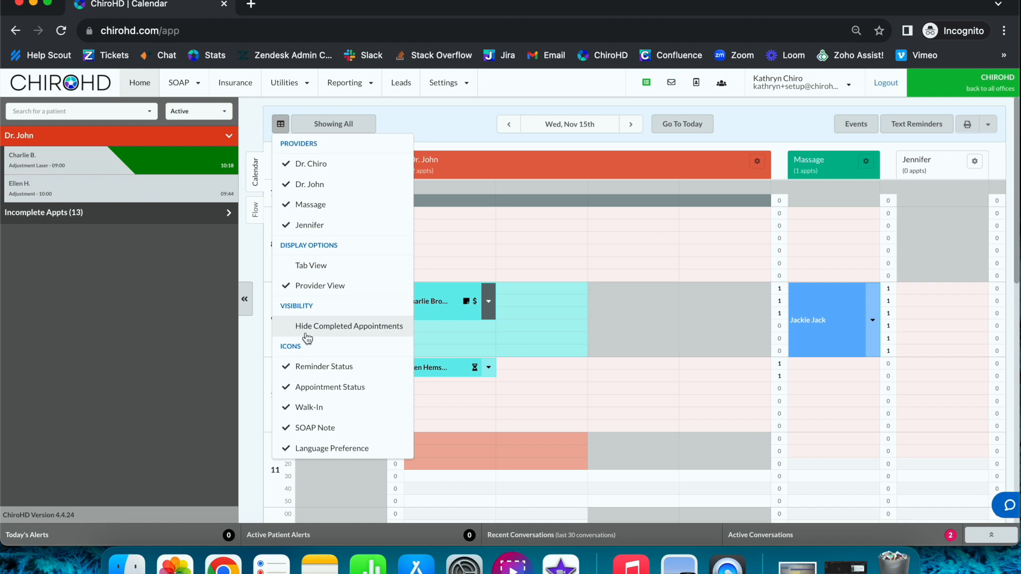
{"action": "left_click", "coordinate": [420, 133]}
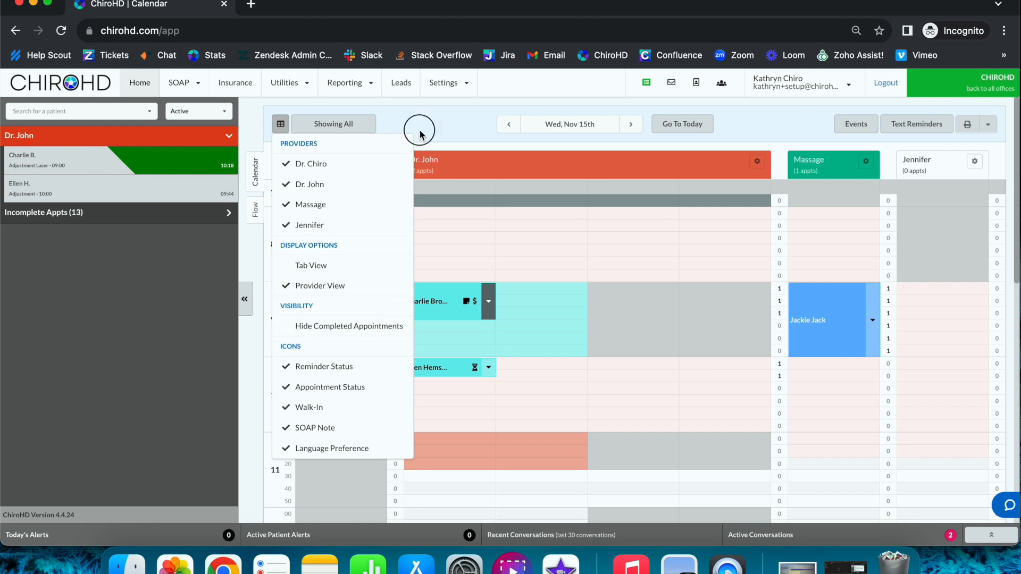
{"action": "left_click", "coordinate": [365, 130]}
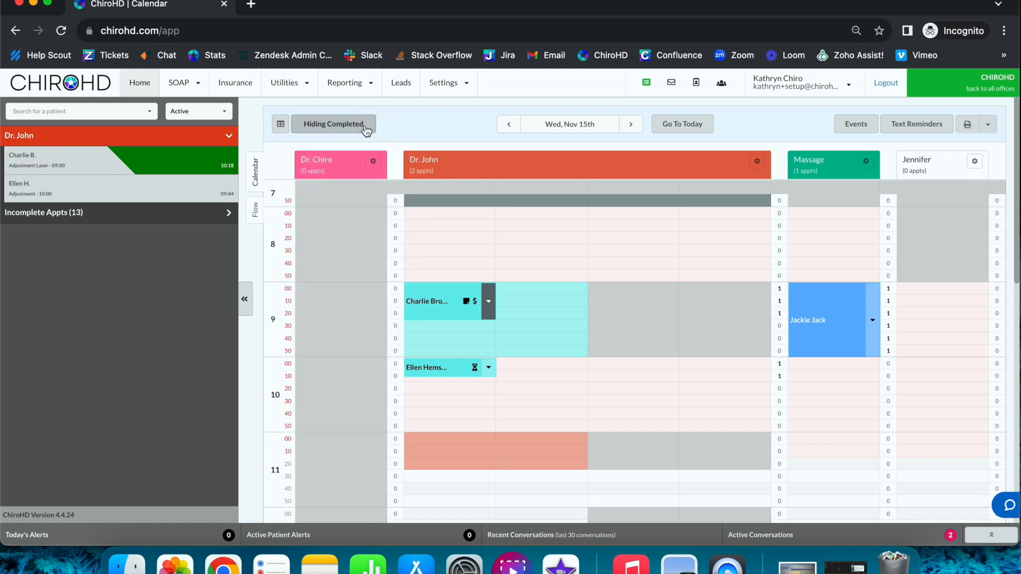
{"action": "left_click", "coordinate": [366, 130]}
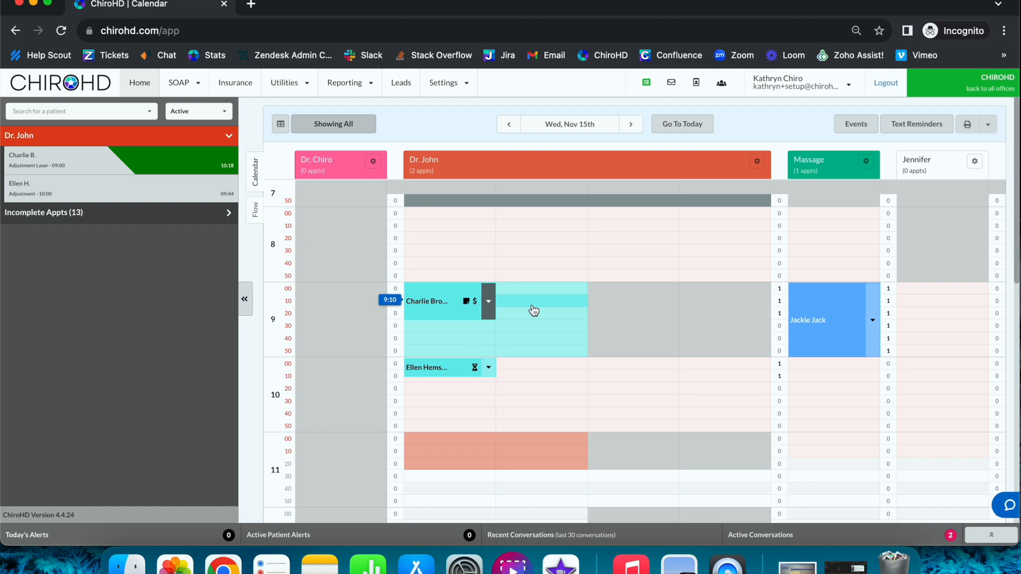
Step: Set the second provider's 9:00 appointment status to Completed and hide completed appointments from the calendar
{"action": "left_click", "coordinate": [489, 307]}
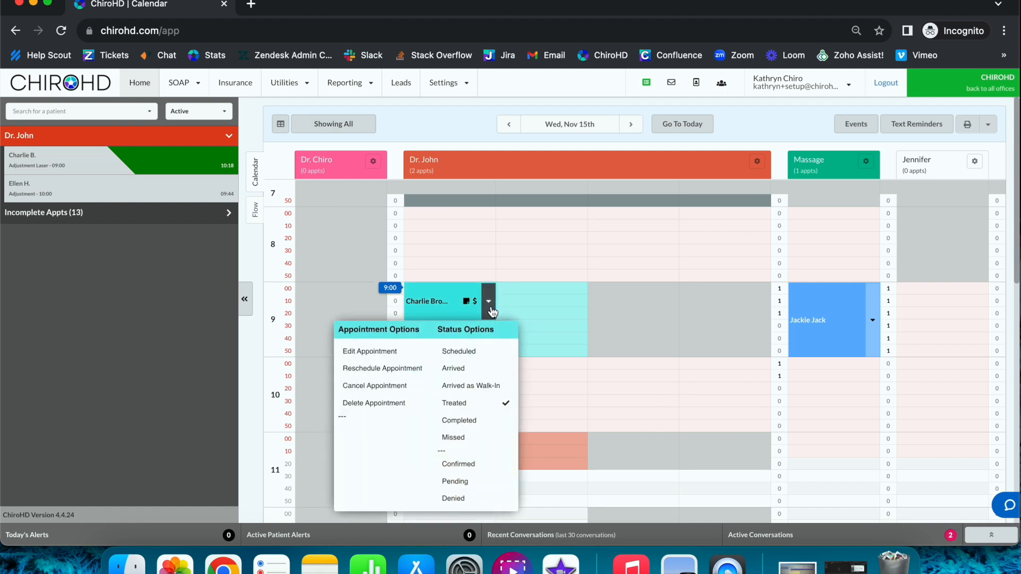
{"action": "left_click", "coordinate": [492, 424]}
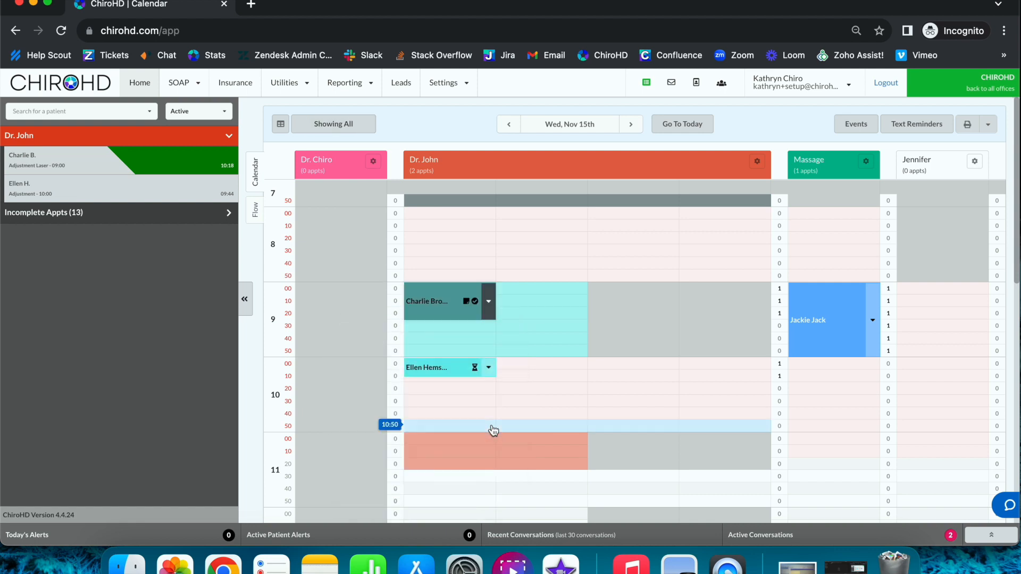
{"action": "left_click", "coordinate": [336, 128]}
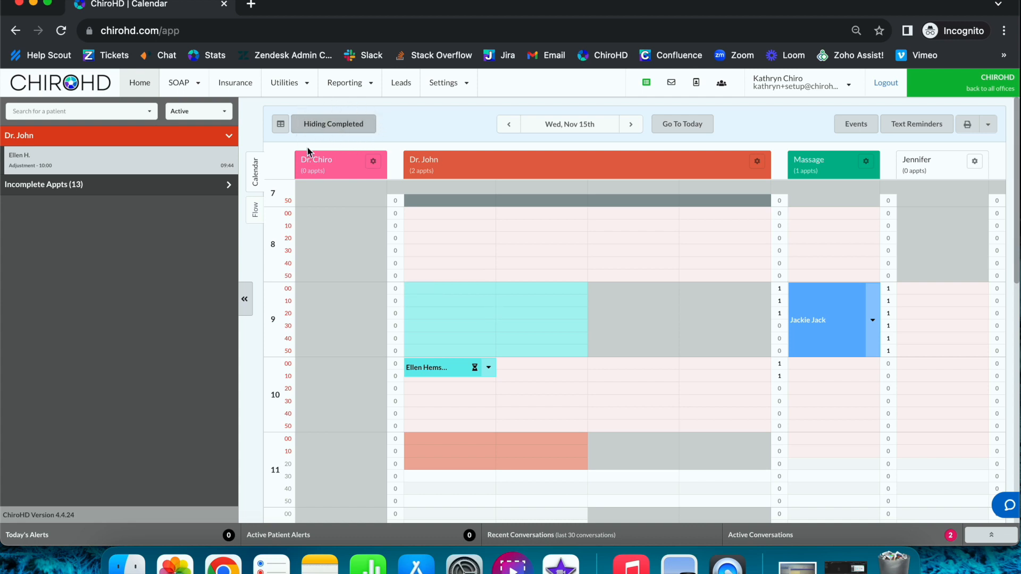
Step: Alternate the calendar between showing all and hiding completed appointments to compare them, ending with all appointments shown
{"action": "left_click", "coordinate": [335, 126]}
{"action": "left_click", "coordinate": [337, 131]}
{"action": "left_click", "coordinate": [336, 127]}
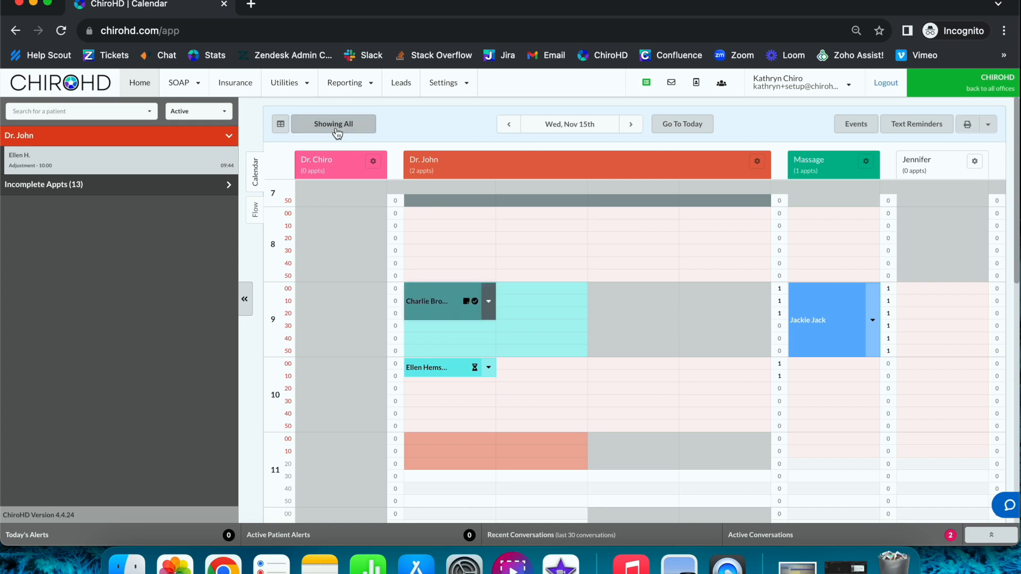
{"action": "left_click", "coordinate": [337, 131]}
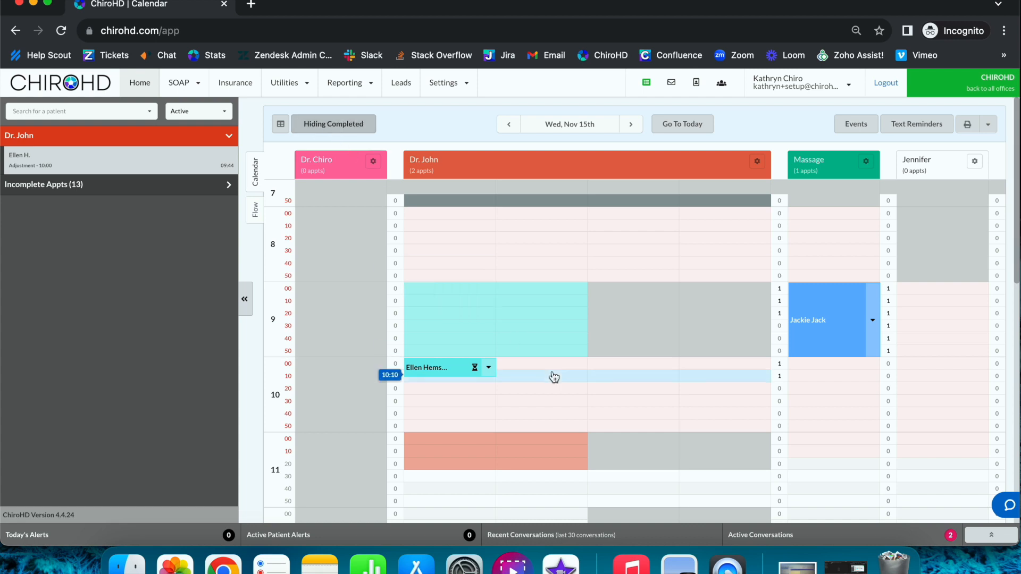
{"action": "scroll", "coordinate": [551, 376], "scroll_direction": "down", "scroll_amount": 5}
{"action": "scroll", "coordinate": [552, 376], "scroll_direction": "up", "scroll_amount": 3}
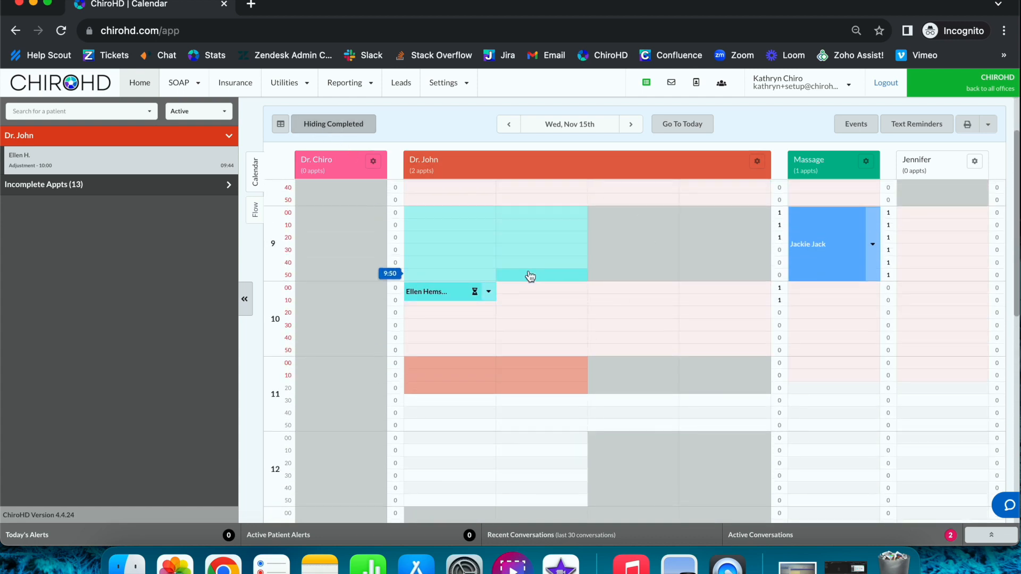
{"action": "scroll", "coordinate": [528, 273], "scroll_direction": "up", "scroll_amount": 2}
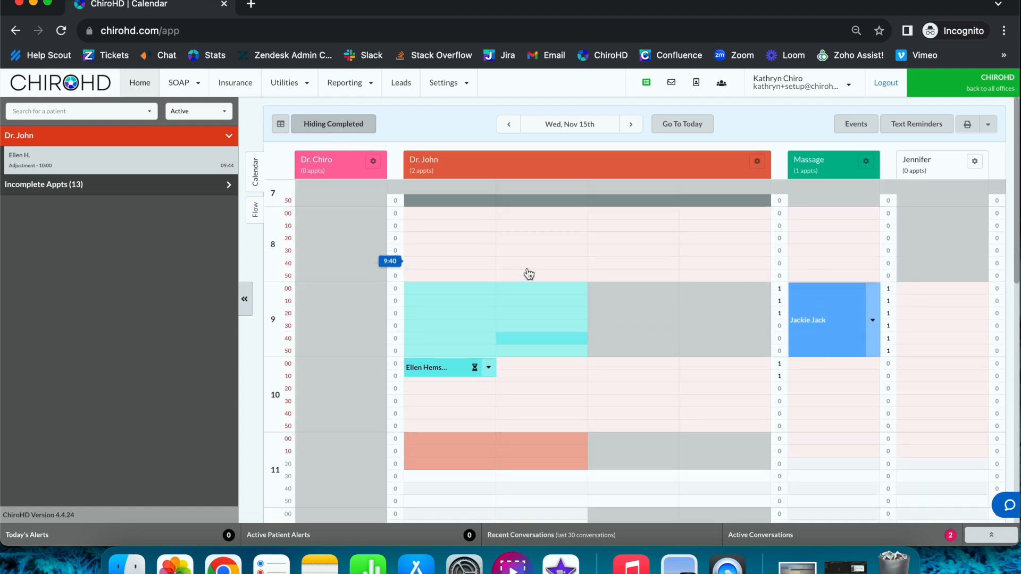
{"action": "left_click", "coordinate": [315, 125]}
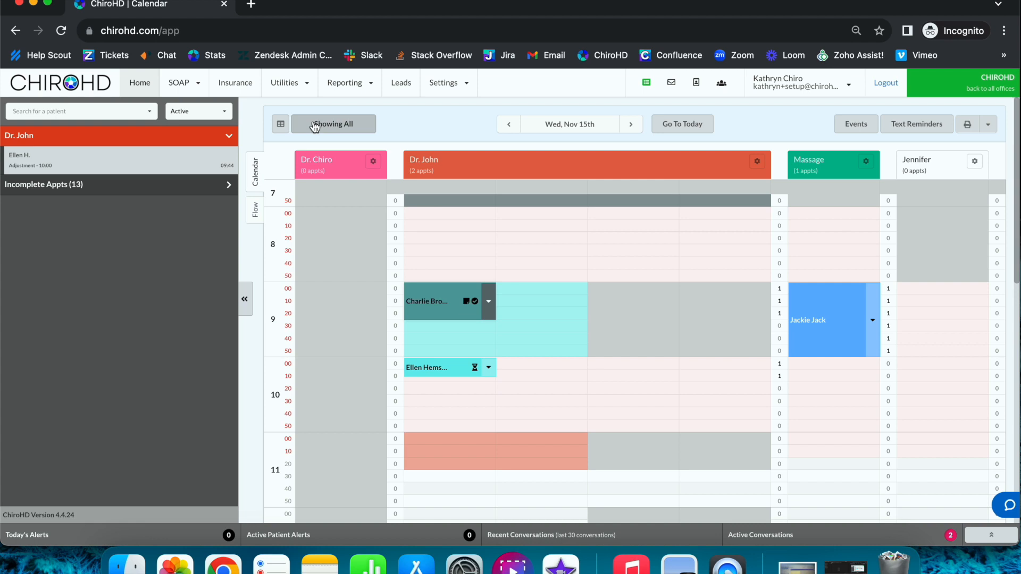
Step: Check the visibility setting in the calendar's display options and hide completed appointments again
{"action": "left_click", "coordinate": [280, 123]}
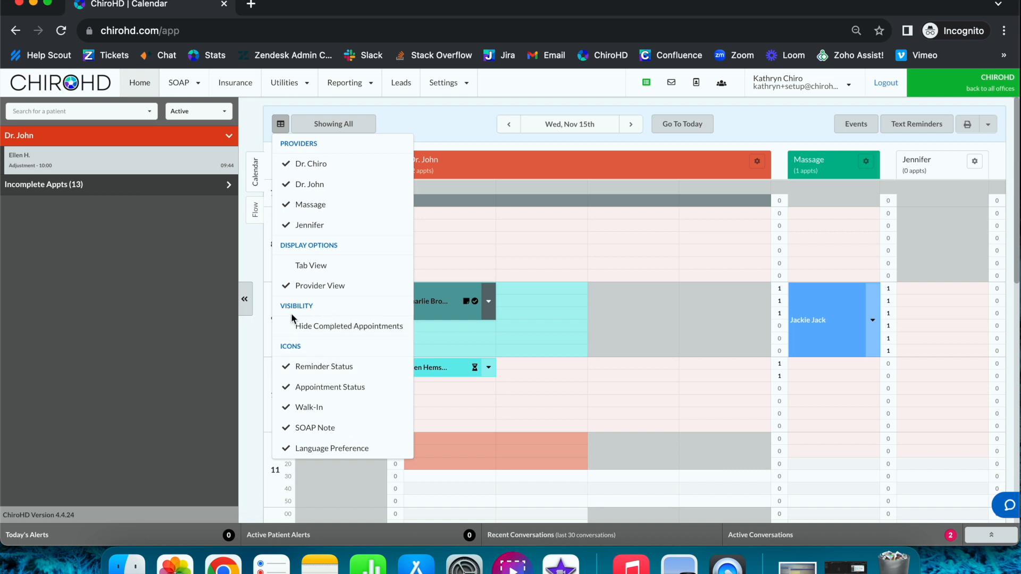
{"action": "left_click", "coordinate": [439, 120]}
{"action": "left_click", "coordinate": [348, 128]}
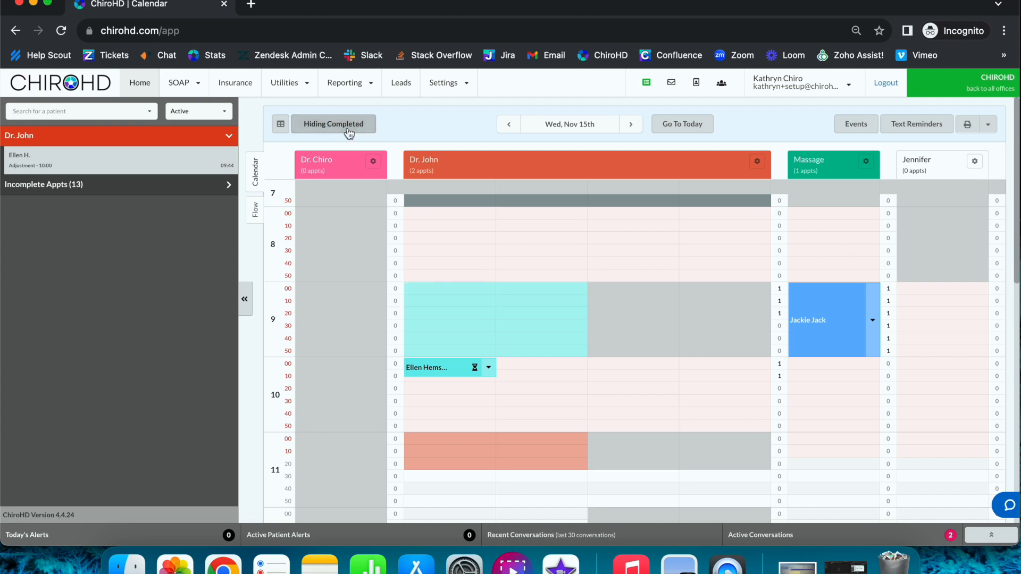
Step: Show all appointments on the calendar again and review the available icon display options
{"action": "left_click", "coordinate": [348, 128]}
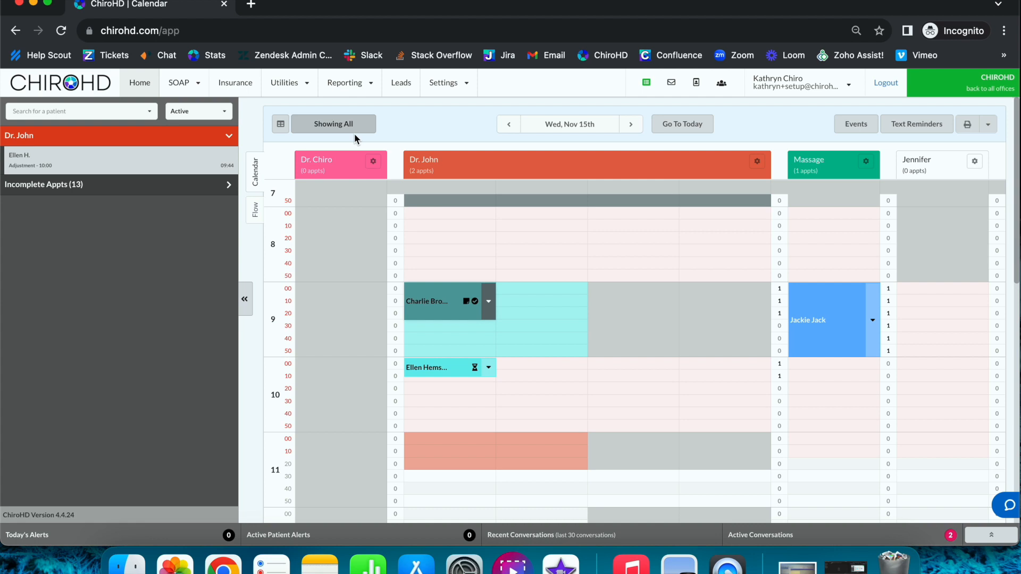
{"action": "left_click", "coordinate": [281, 125]}
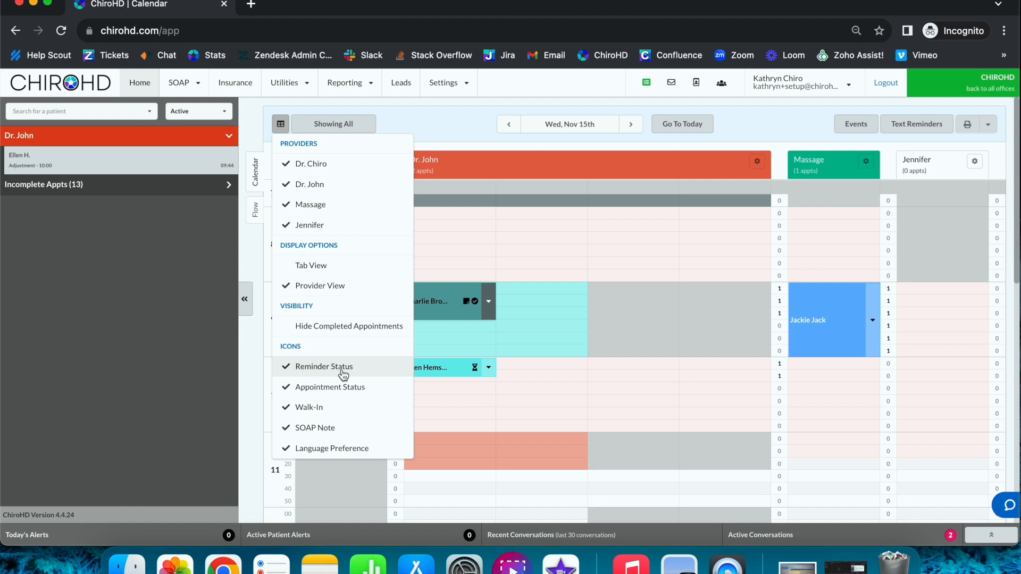
Step: Set the second provider's 10:00 appointment status to Scheduled and its reminder status to Denied
{"action": "left_click", "coordinate": [491, 371]}
{"action": "scroll", "coordinate": [472, 427], "scroll_direction": "down", "scroll_amount": 1}
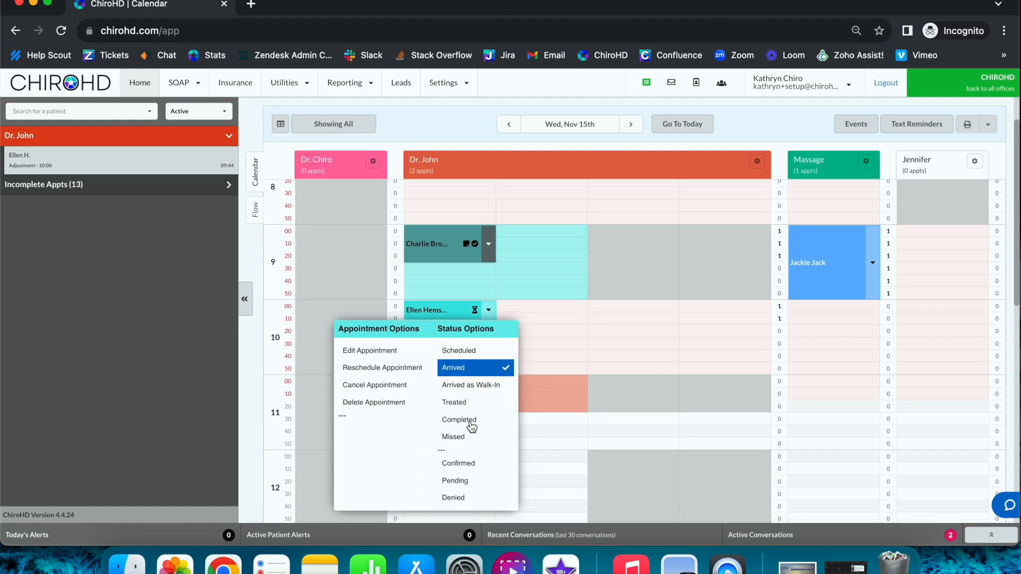
{"action": "left_click", "coordinate": [471, 367]}
{"action": "left_click", "coordinate": [489, 275]}
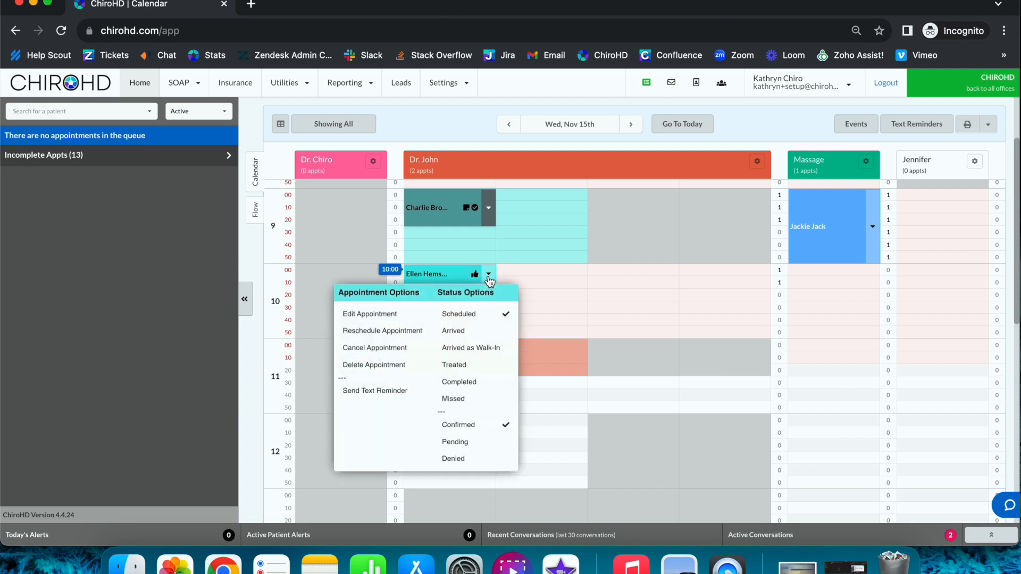
{"action": "left_click", "coordinate": [506, 460]}
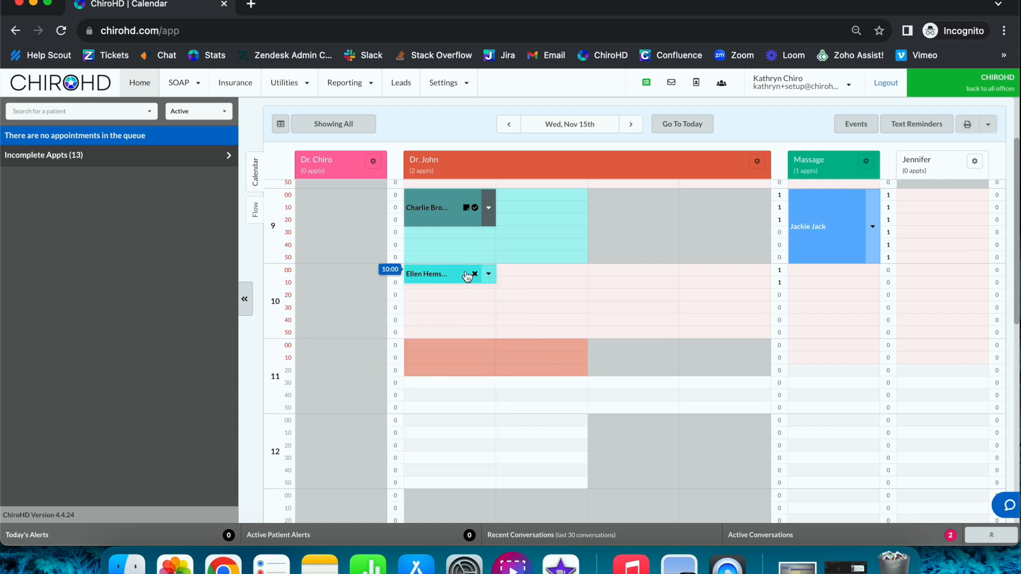
Step: Toggle the calendar's Reminder Status icons off and back on to compare them, ending with the icons enabled
{"action": "left_click", "coordinate": [280, 124]}
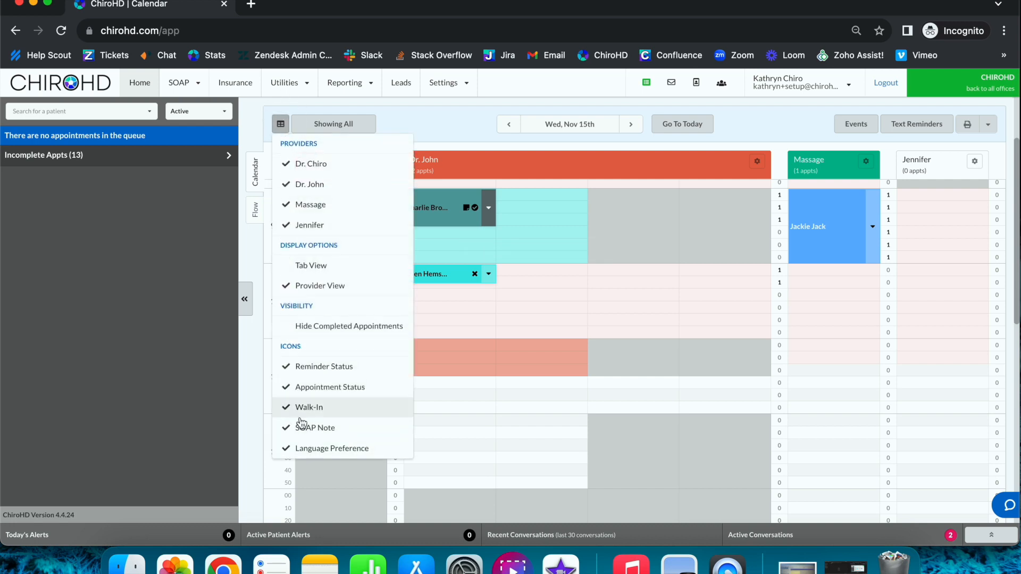
{"action": "left_click", "coordinate": [320, 371]}
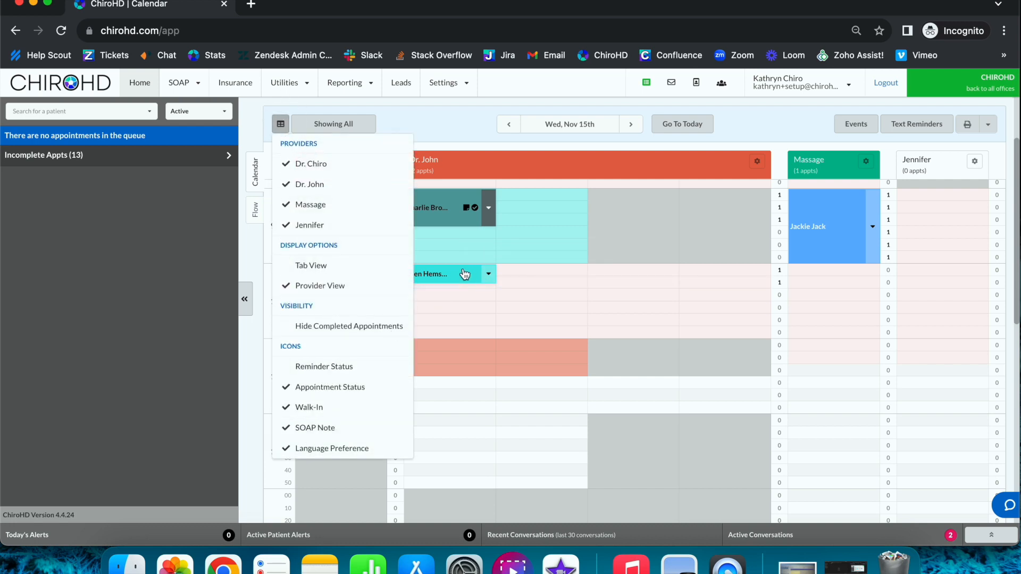
{"action": "left_click", "coordinate": [337, 368]}
{"action": "left_click", "coordinate": [338, 368]}
{"action": "left_click", "coordinate": [337, 368]}
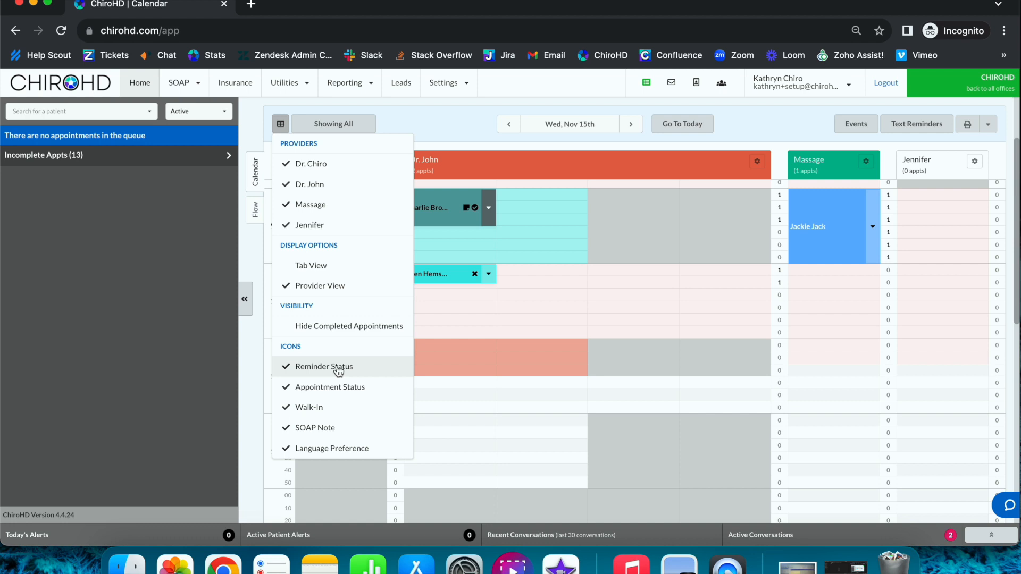
{"action": "left_click", "coordinate": [448, 132]}
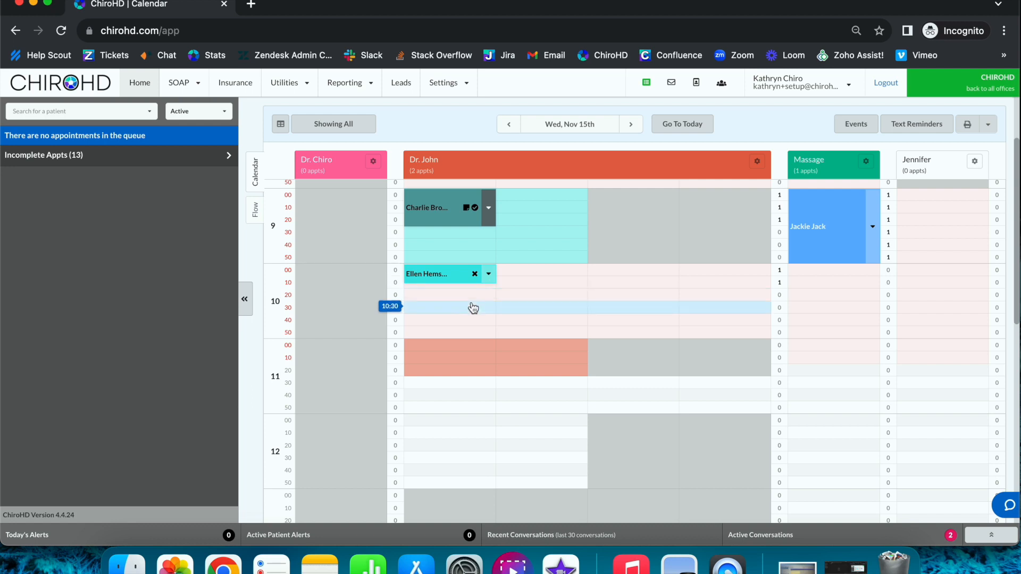
Step: Compare the calendar's icon display options with the icons on the second provider's 9:00 appointment
{"action": "left_click", "coordinate": [279, 127]}
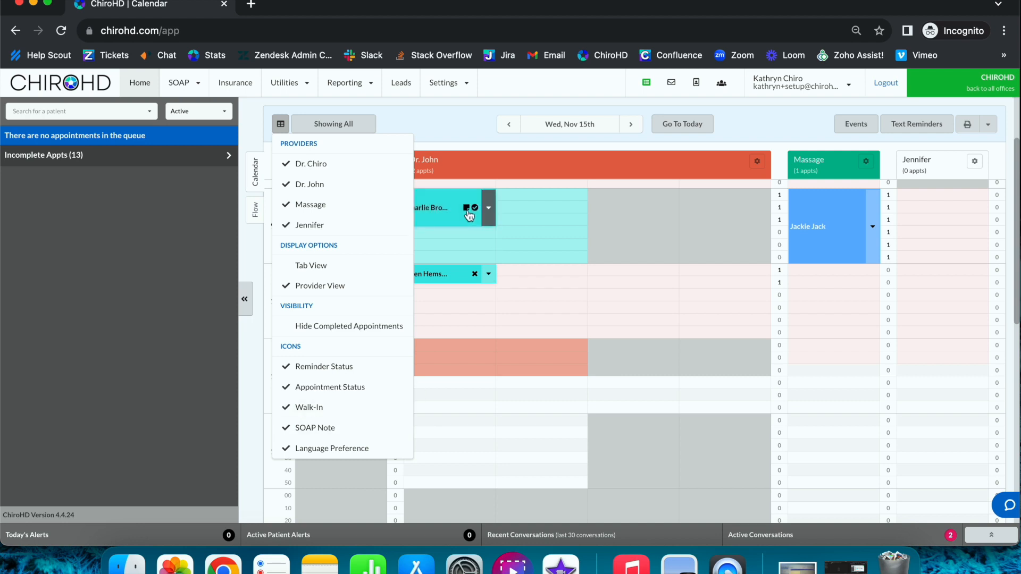
{"action": "mouse_move", "coordinate": [467, 215]}
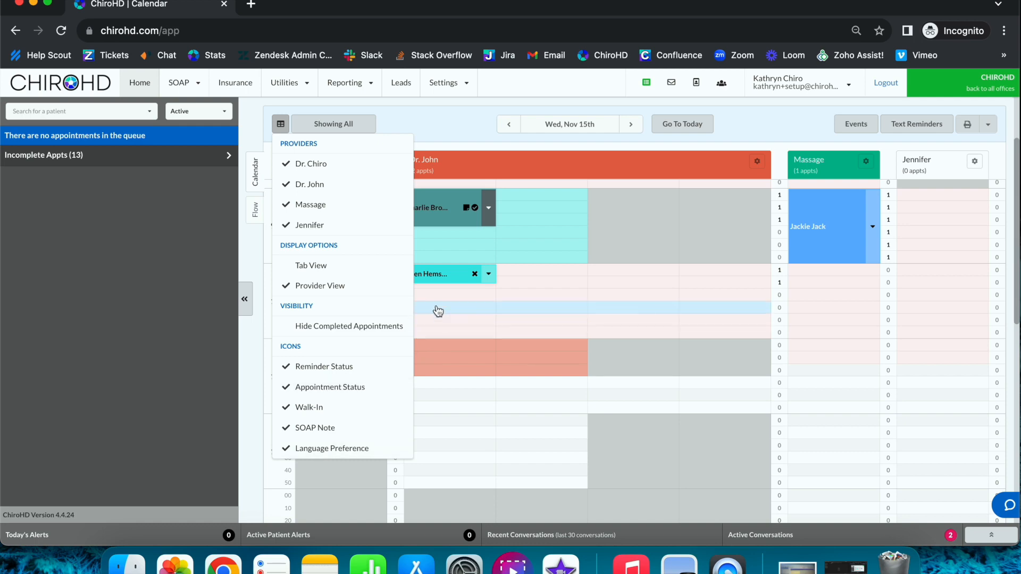
Step: In the 10:00 appointment's patient record, set the preferred language to Spanish, save, and return to the calendar
{"action": "left_click", "coordinate": [432, 274]}
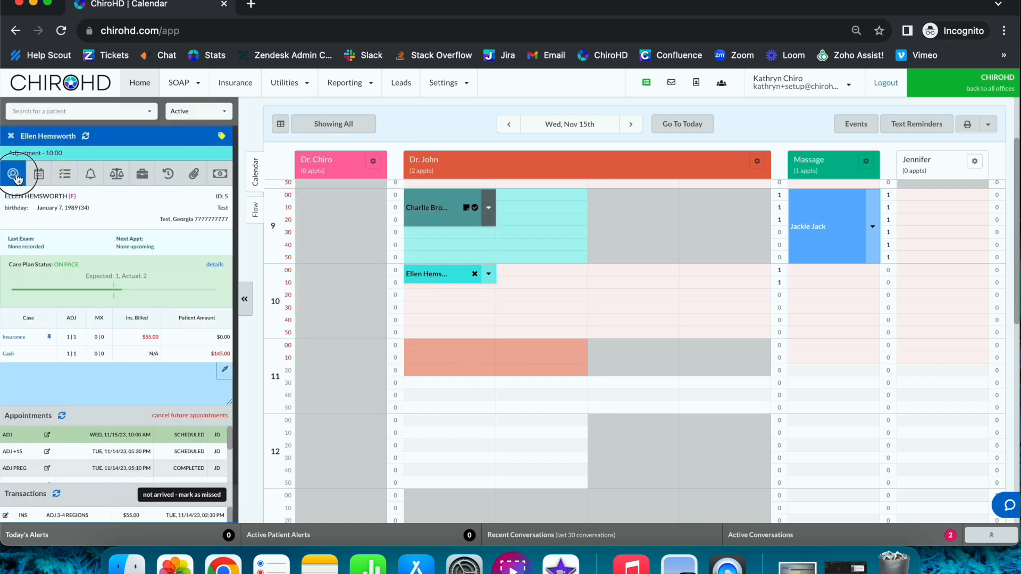
{"action": "left_click", "coordinate": [13, 174]}
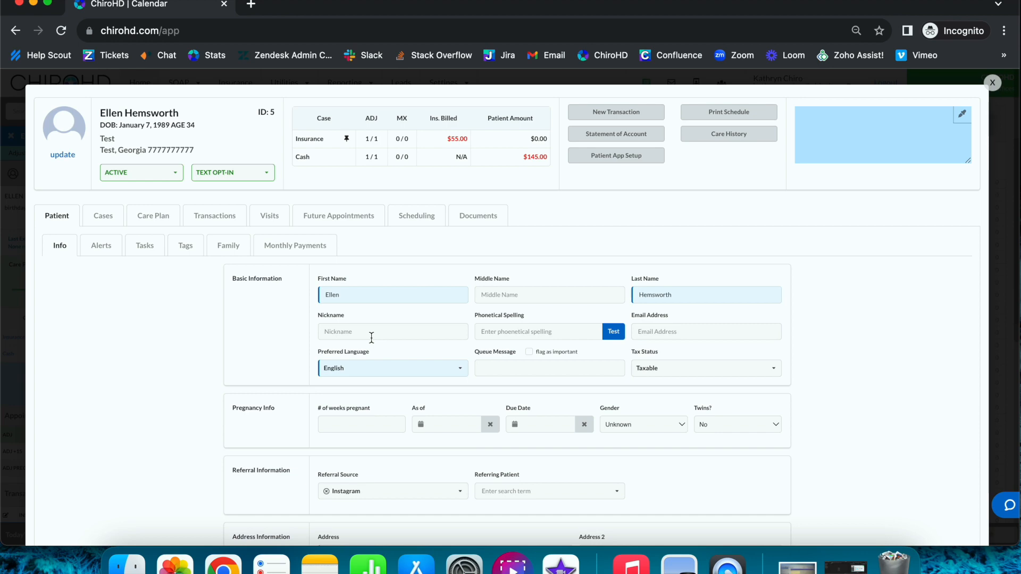
{"action": "left_click", "coordinate": [372, 367]}
{"action": "scroll", "coordinate": [372, 372], "scroll_direction": "down", "scroll_amount": 2}
{"action": "left_click", "coordinate": [380, 333]}
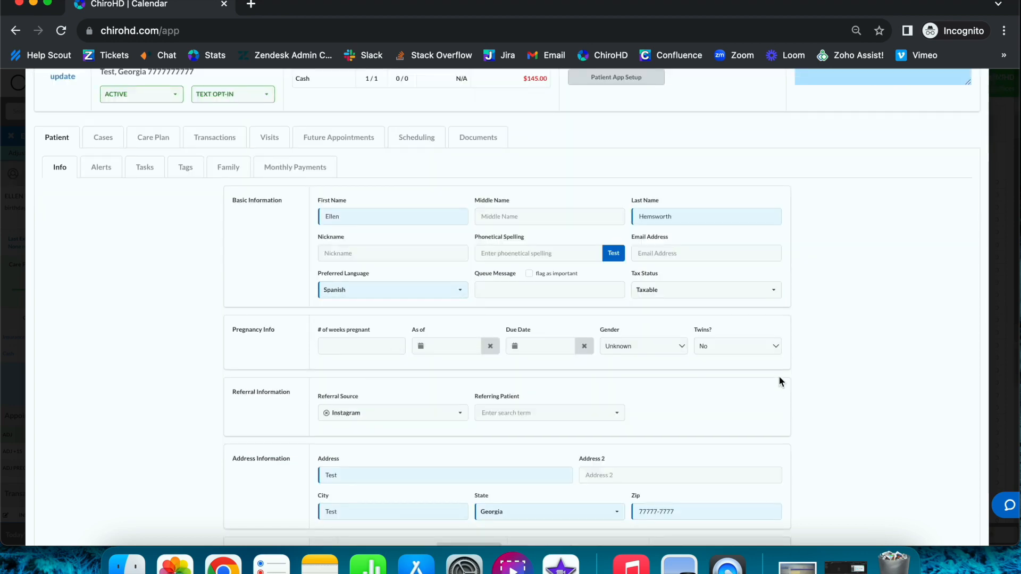
{"action": "scroll", "coordinate": [779, 375], "scroll_direction": "down", "scroll_amount": 5}
{"action": "left_click", "coordinate": [942, 512]}
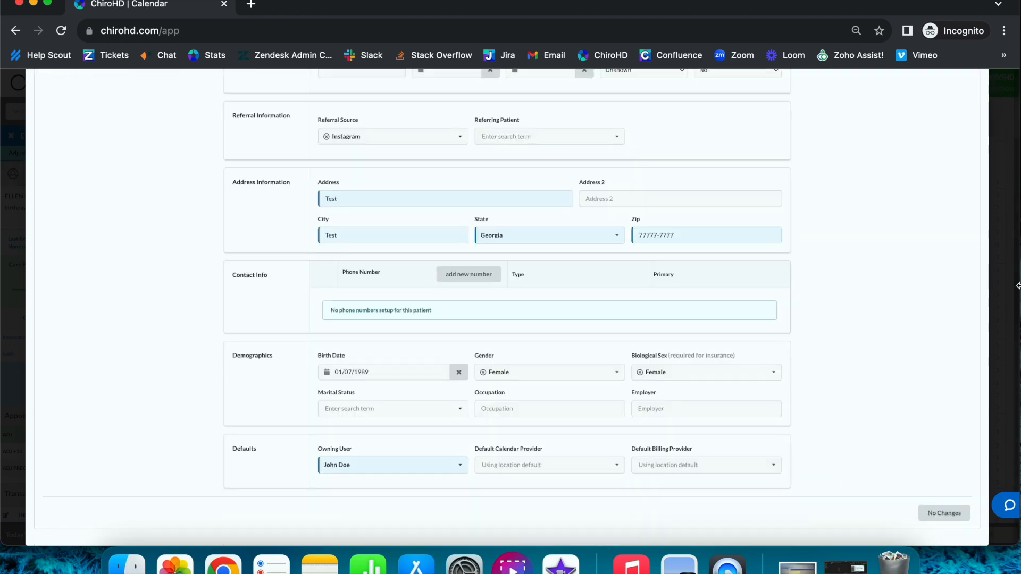
{"action": "left_click", "coordinate": [1010, 292]}
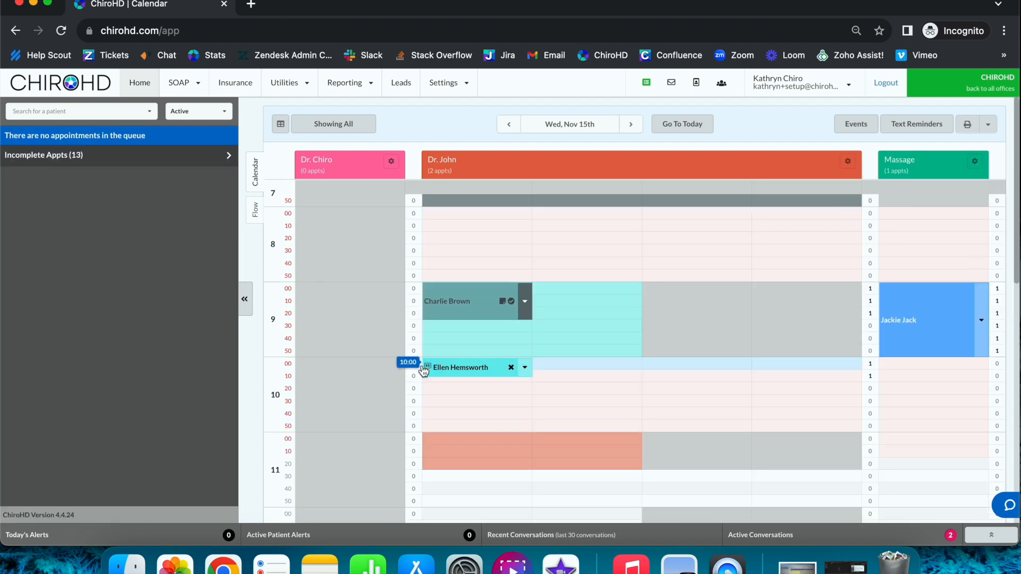
Step: Set the 10:00 patient's preferred language back to English, save the record, and reload the calendar page
{"action": "mouse_move", "coordinate": [428, 373]}
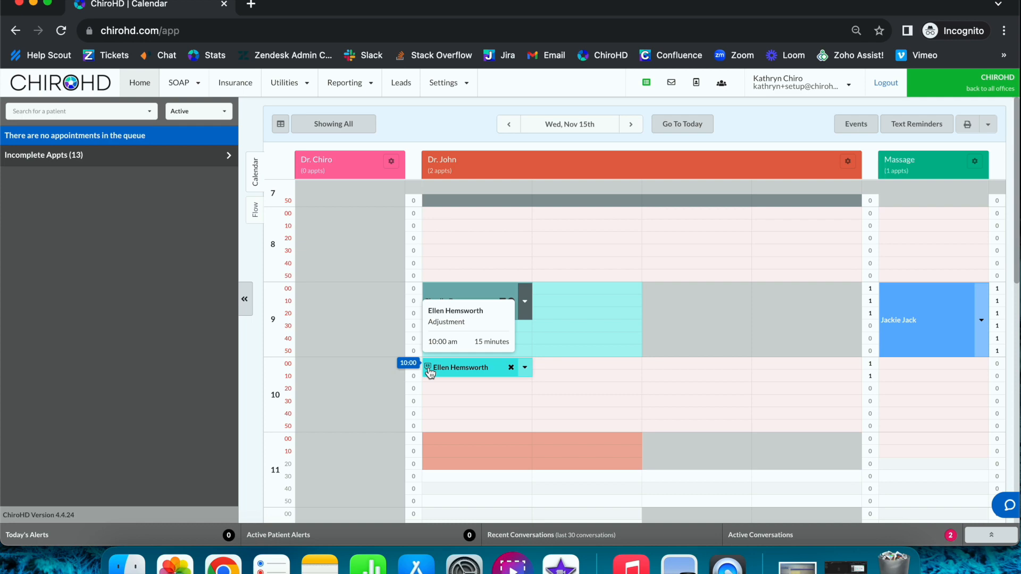
{"action": "left_click", "coordinate": [430, 371]}
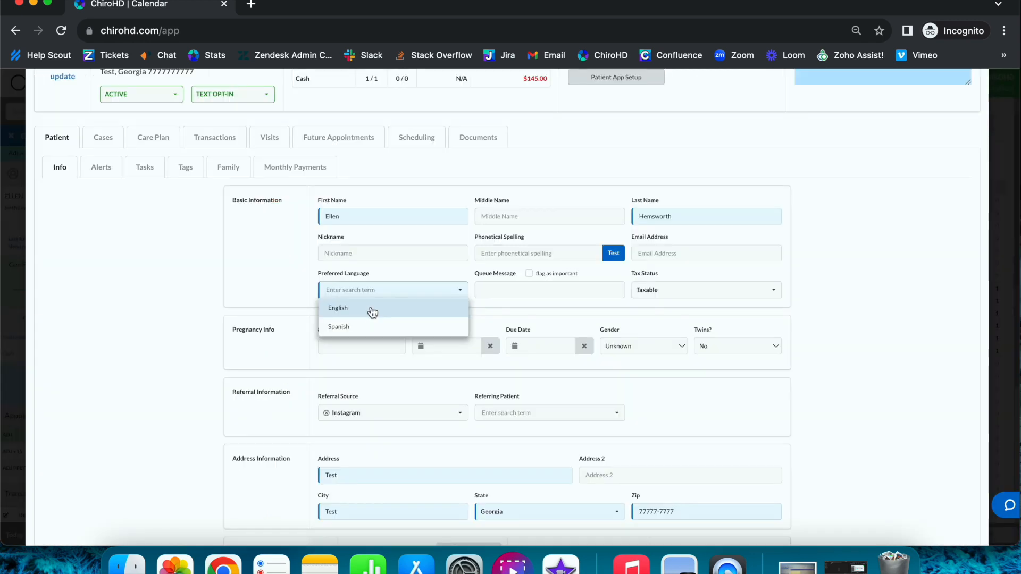
{"action": "left_click", "coordinate": [371, 309]}
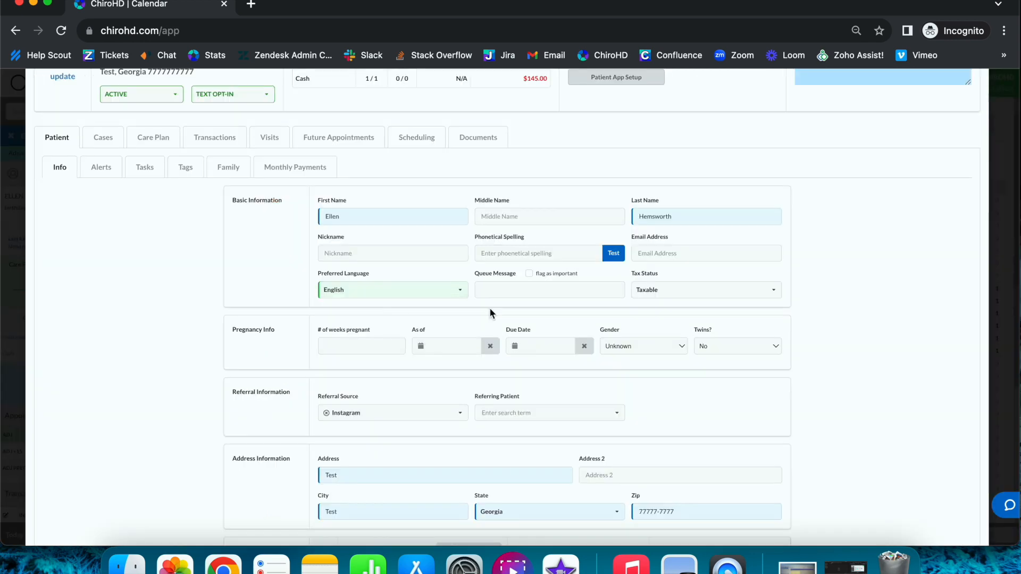
{"action": "scroll", "coordinate": [917, 395], "scroll_direction": "down", "scroll_amount": 5}
{"action": "left_click", "coordinate": [942, 513]}
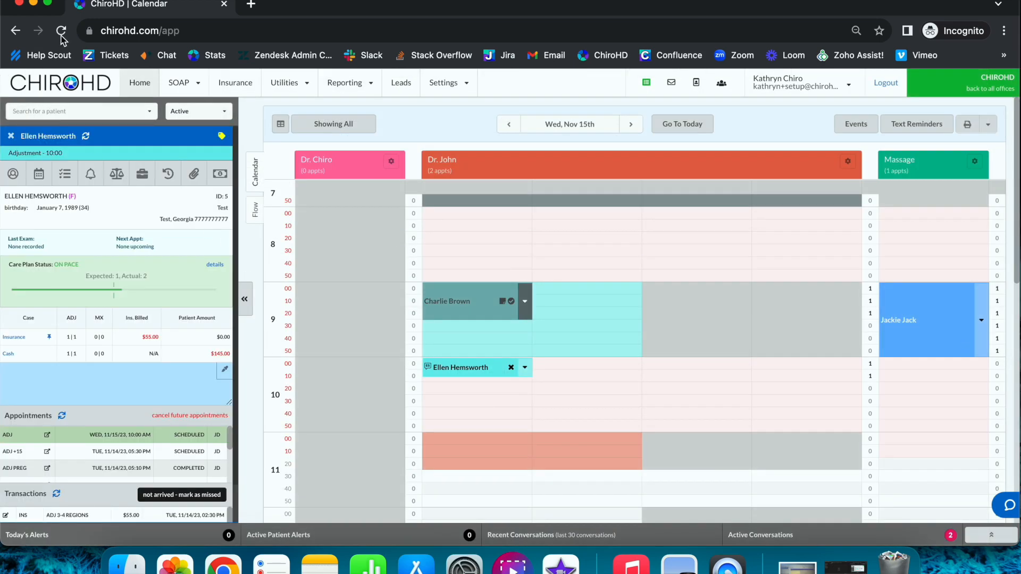
{"action": "left_click", "coordinate": [62, 37]}
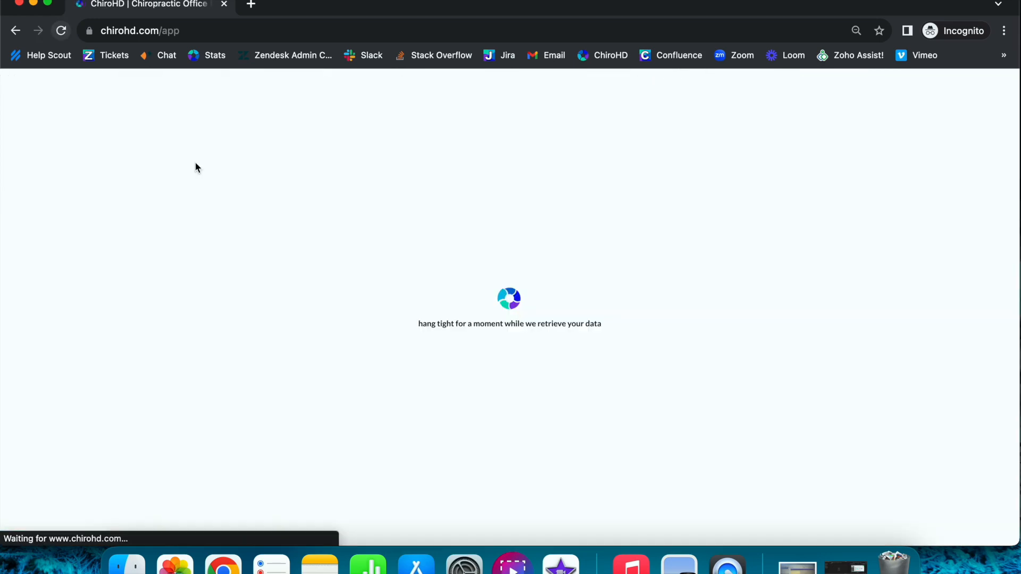